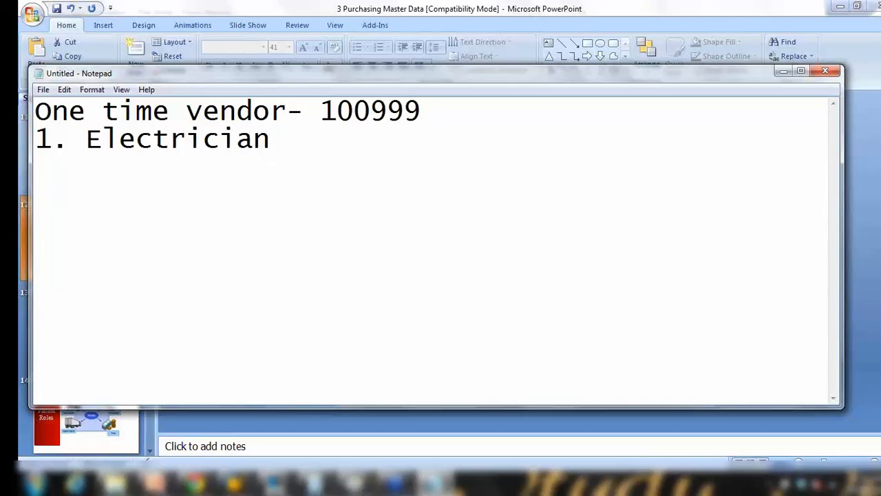
Step: Add the line "2. Order stationary" below the Electrician entry in the one-time vendor notes
drag(336, 117, 455, 117)
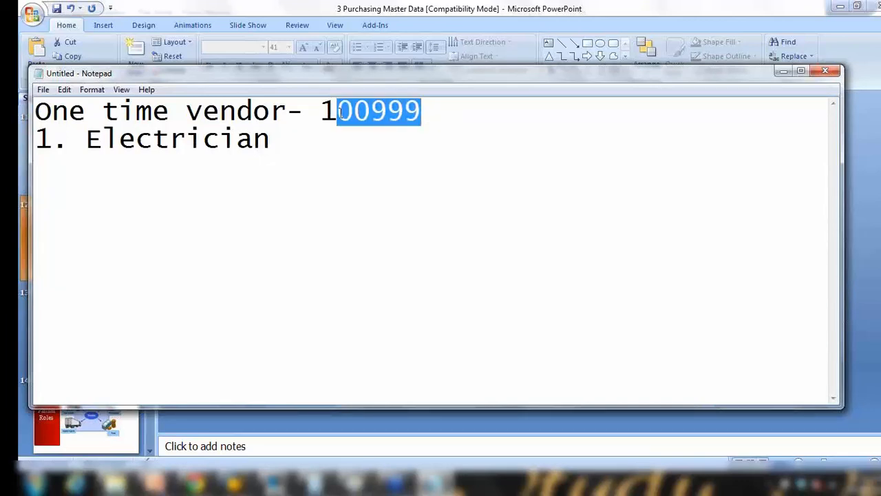
drag(321, 113, 457, 122)
click(307, 145)
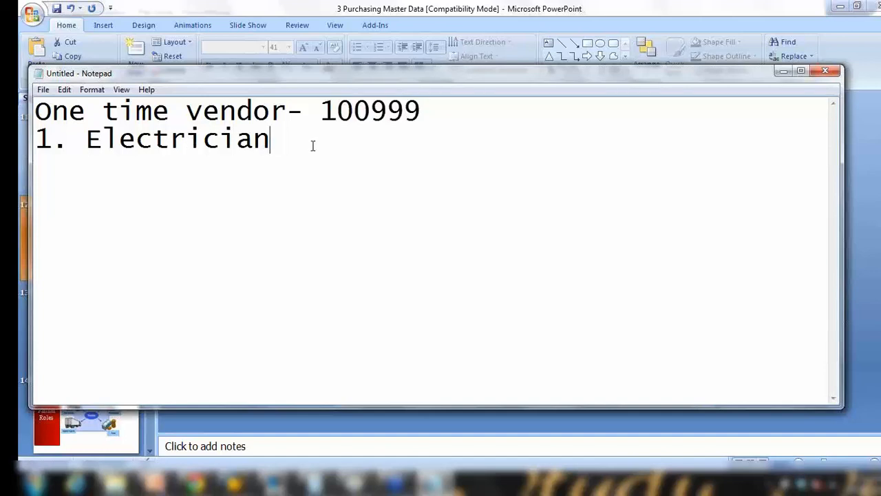
key(Return)
text(2. O)
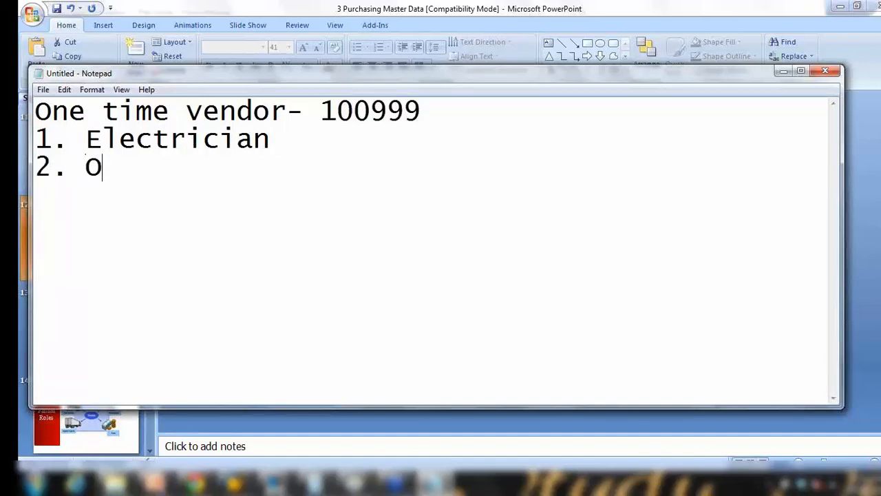
text(rder sta)
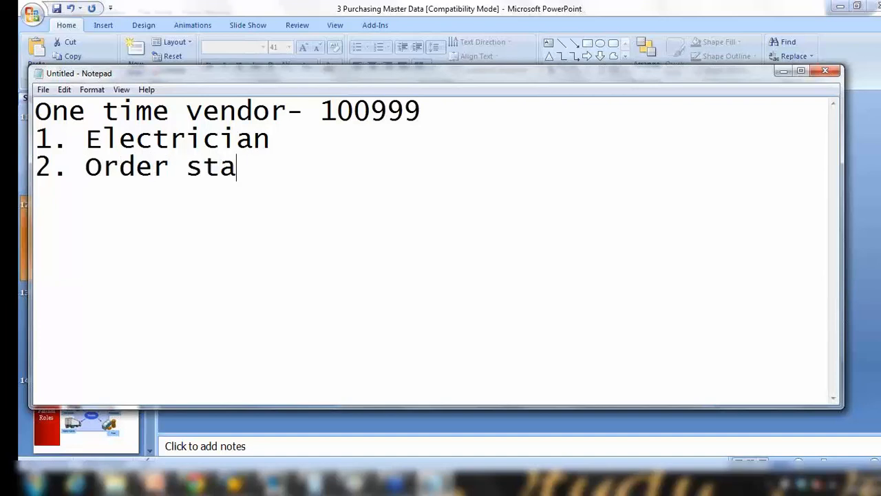
text(tionary)
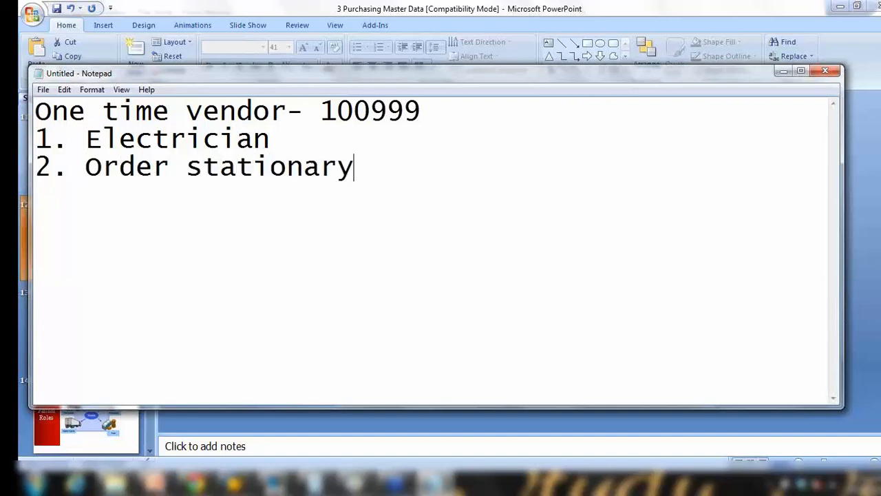
Step: Add the line "3. Plumber" as the third example in the one-time vendor notes
drag(319, 110, 452, 118)
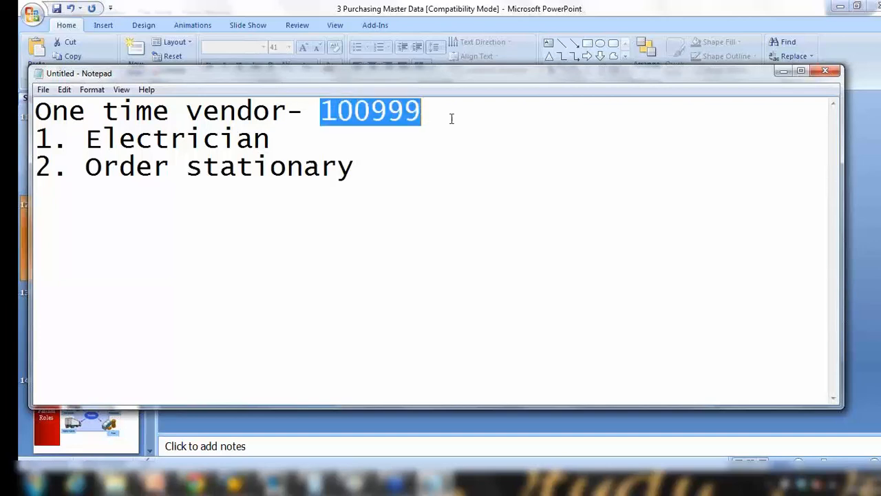
click(404, 170)
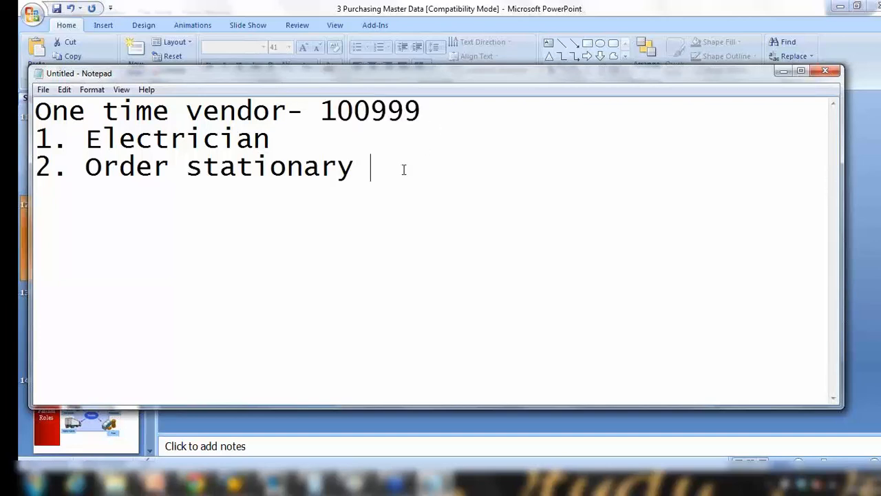
key(Return)
text(3. Plumber)
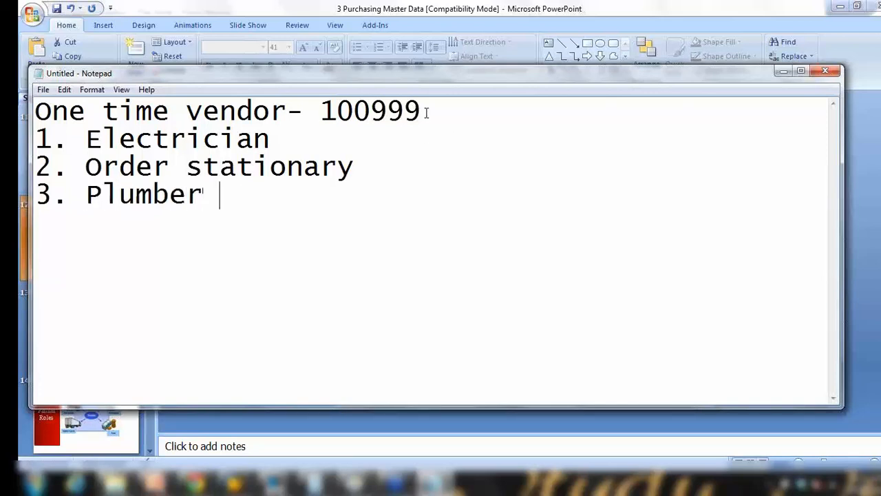
drag(320, 112, 444, 116)
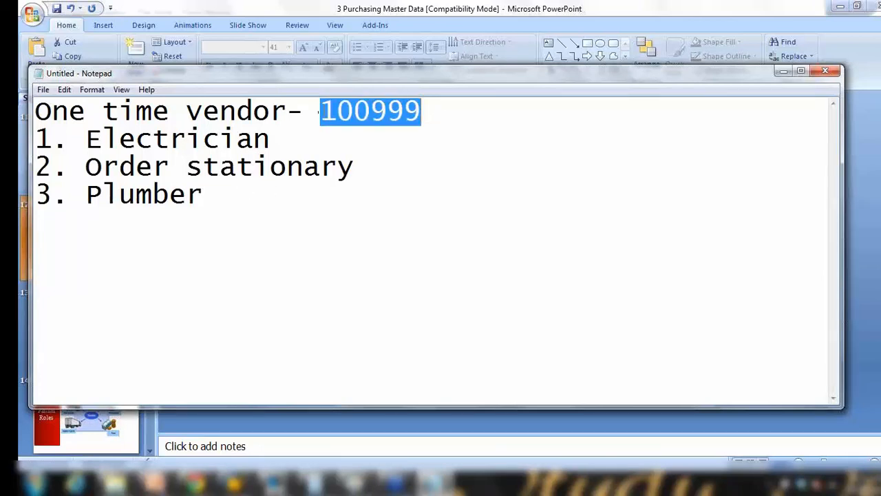
drag(86, 138, 153, 167)
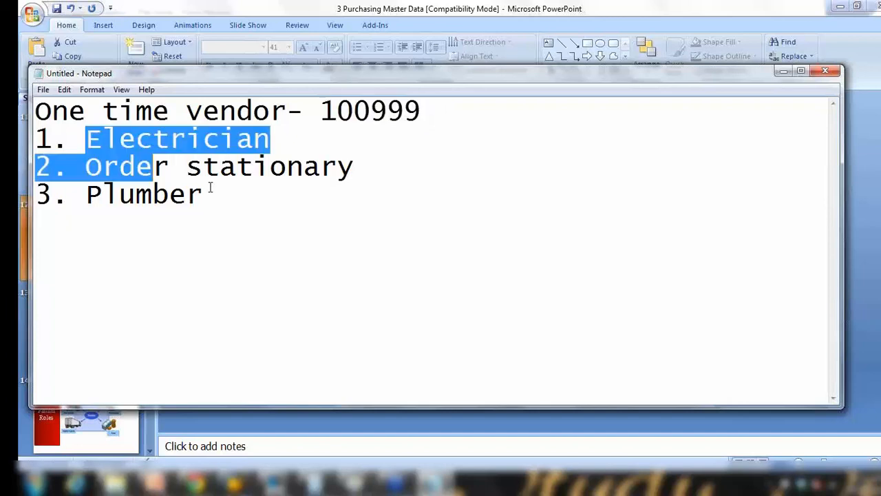
drag(210, 188, 221, 192)
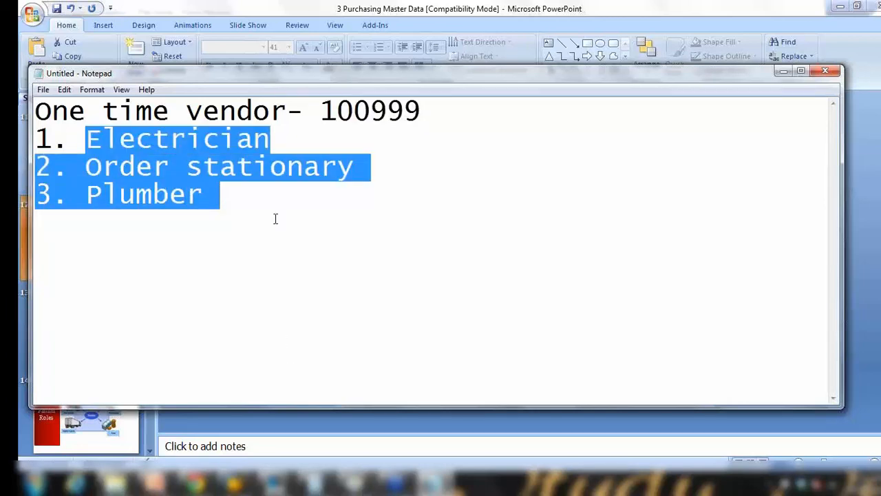
click(309, 259)
Step: Switch to the SAP Easy Access session and open the Create Vendor initial screen
mouse_move(275, 485)
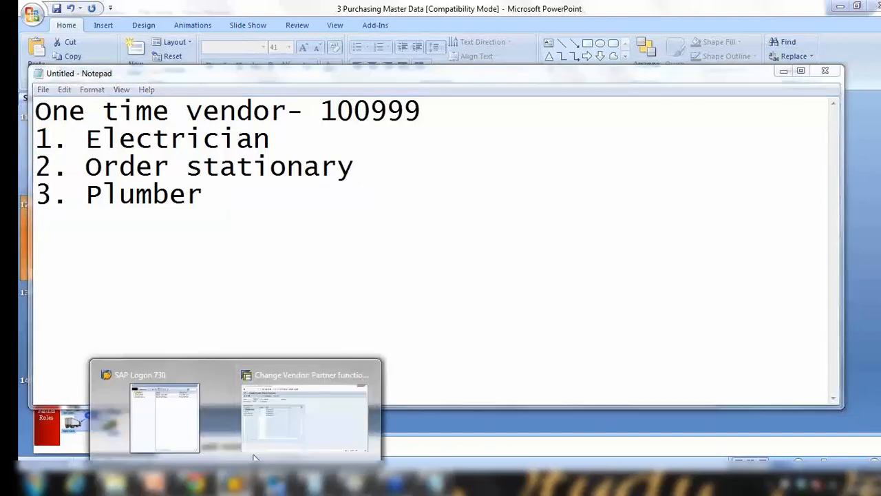
click(305, 418)
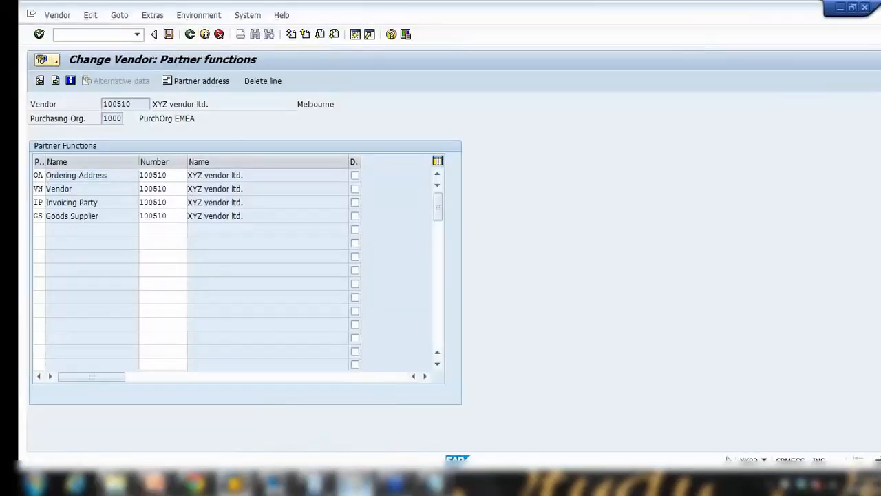
click(155, 484)
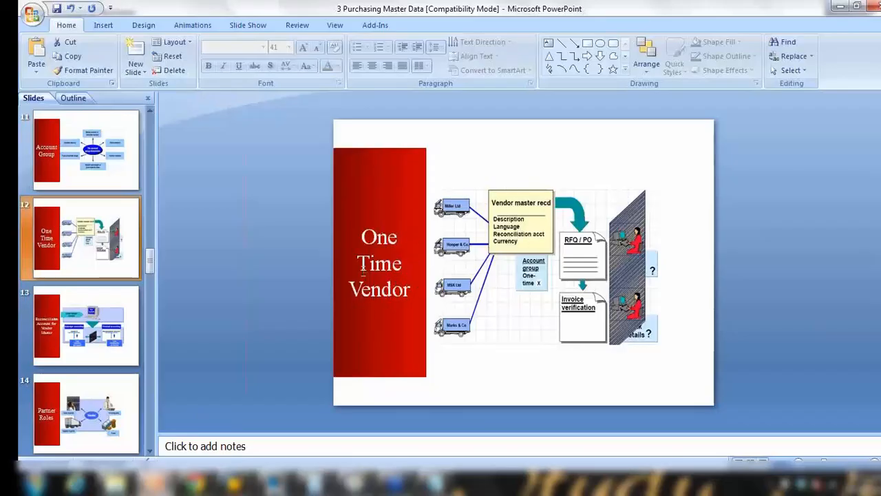
mouse_move(238, 482)
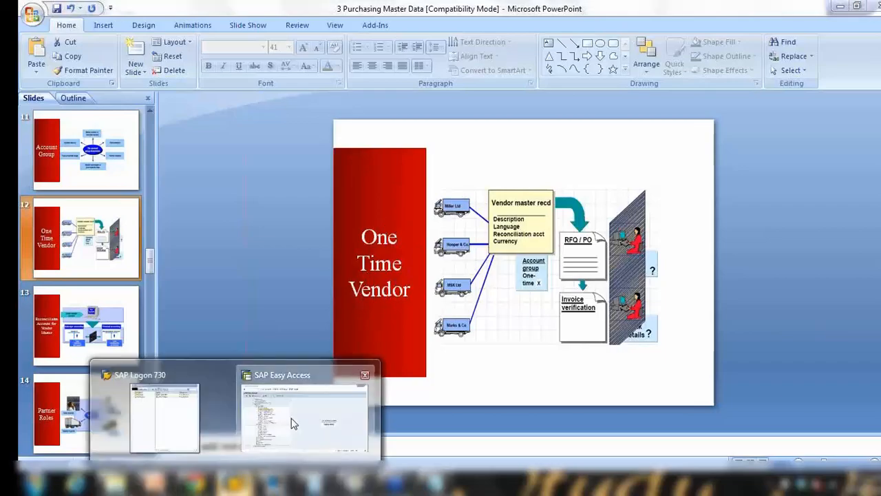
click(291, 420)
click(163, 292)
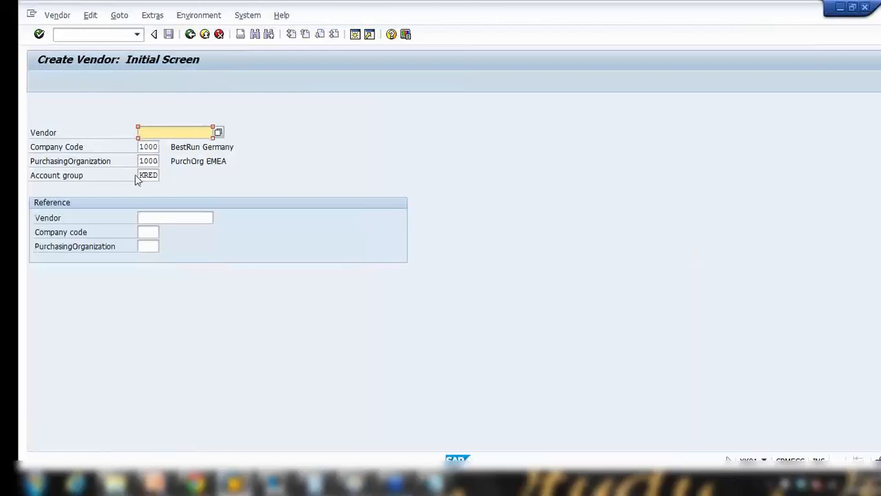
Step: Set the new vendor's account group to CPD, one-time vendor with internal number assignment, and continue to the address data
drag(141, 176, 176, 176)
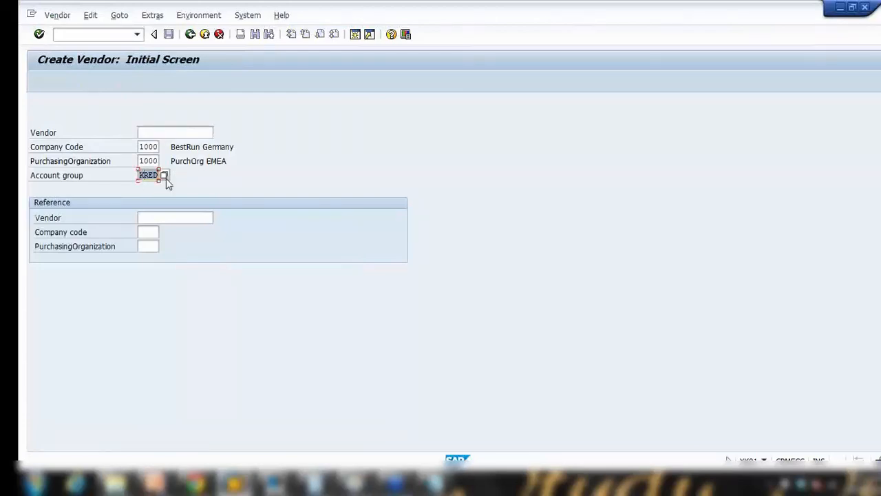
click(163, 176)
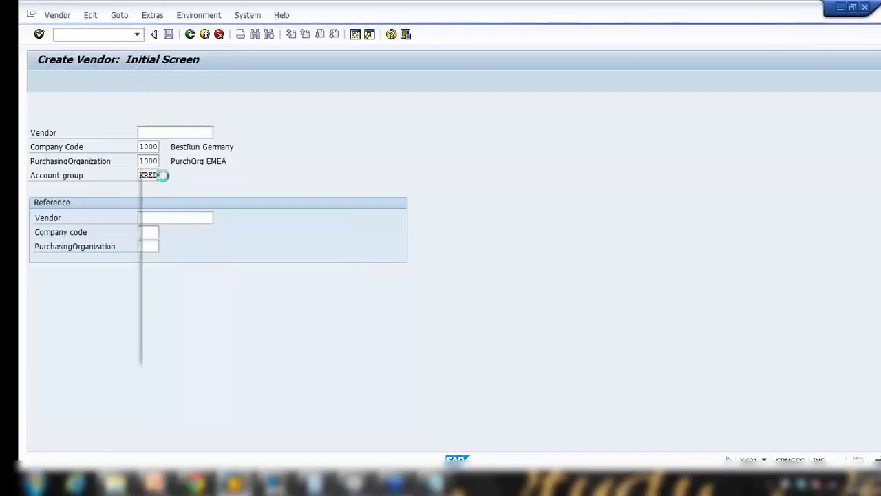
scroll(163, 178, down, 4)
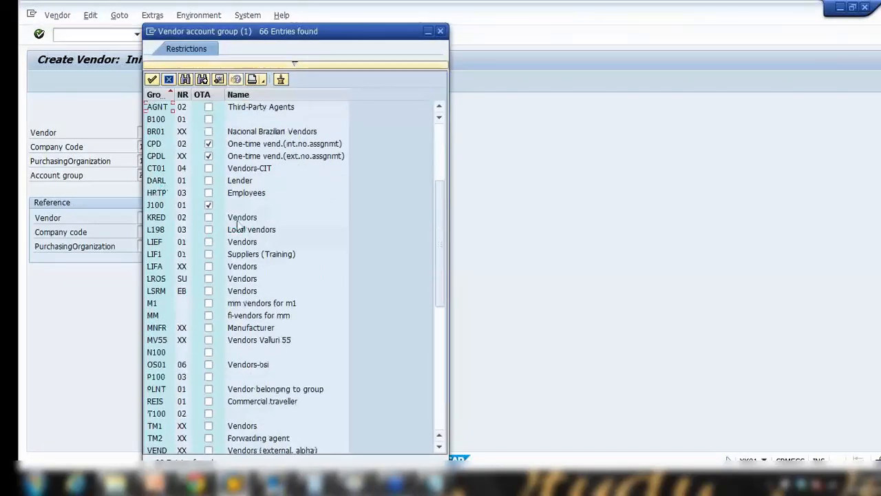
scroll(237, 223, up, 3)
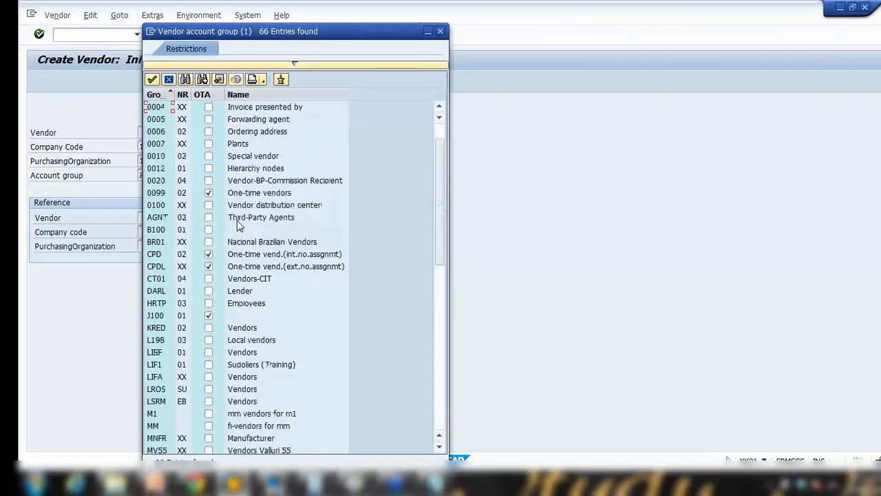
scroll(237, 224, down, 2)
click(256, 181)
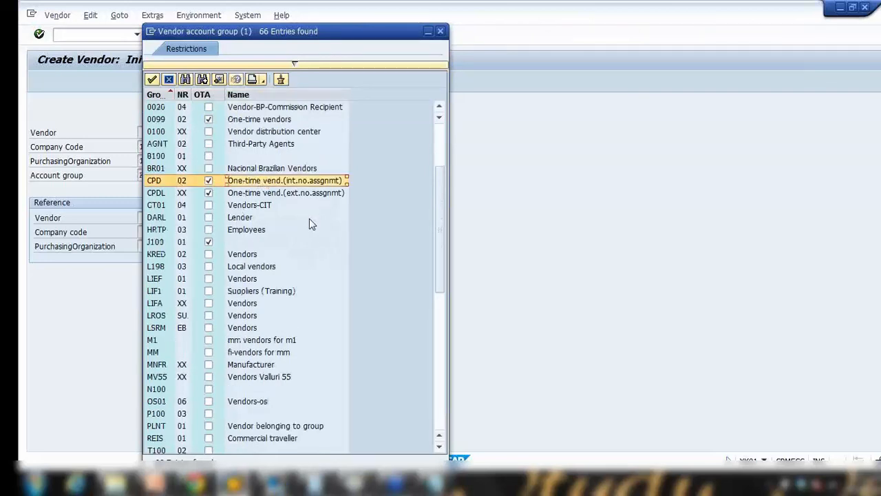
double_click(256, 182)
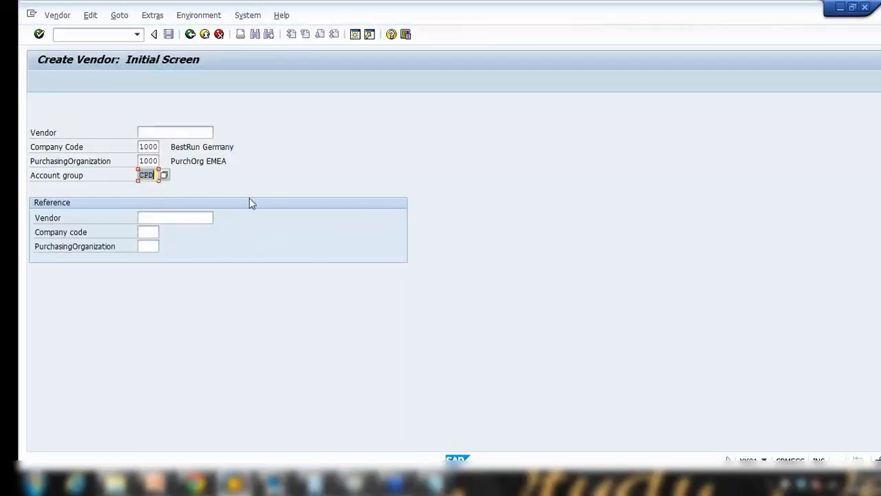
key(Return)
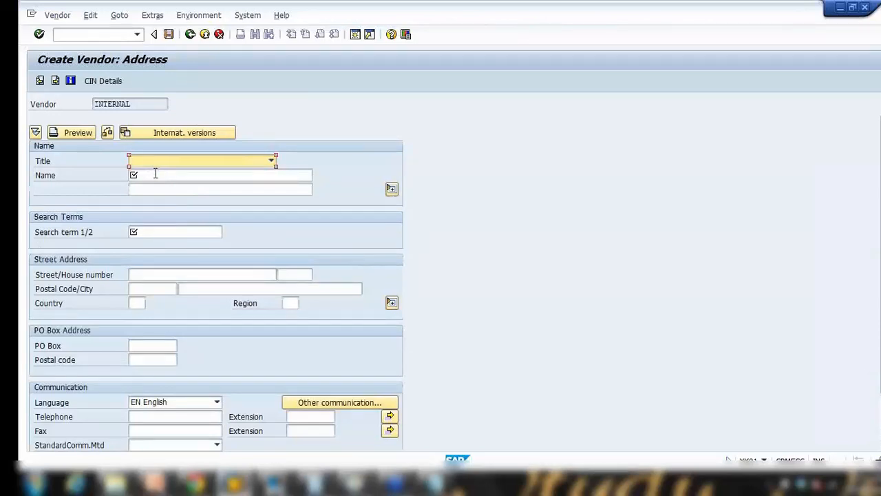
Step: Enter the name "One time vendor", search term "onetime" and country AU in the vendor address, and confirm the entries
click(155, 174)
text(O)
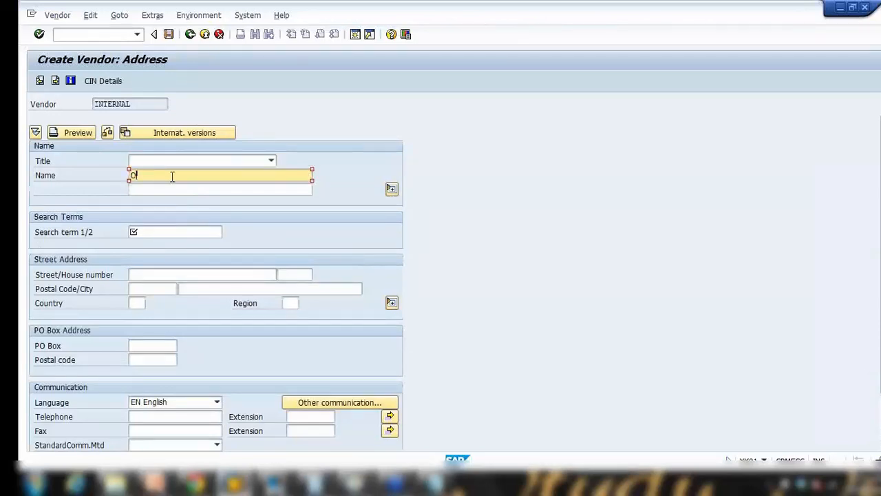
text(ne time vendor)
click(147, 231)
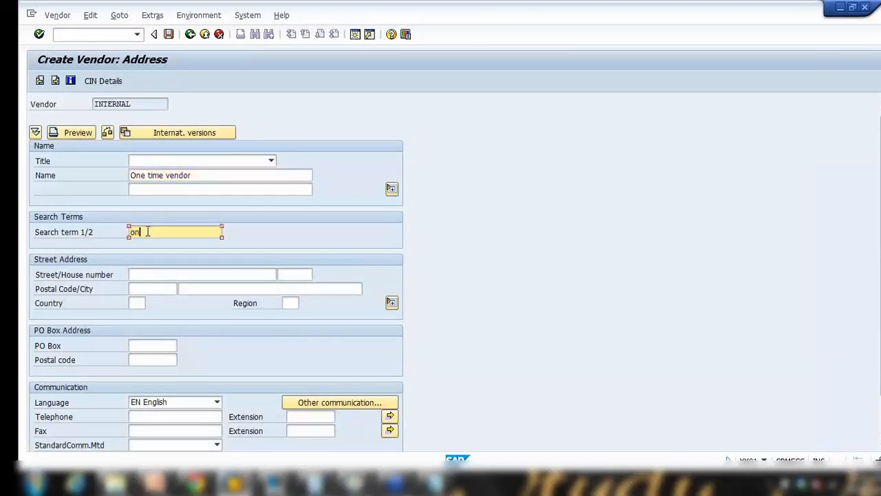
text(onetime)
click(143, 303)
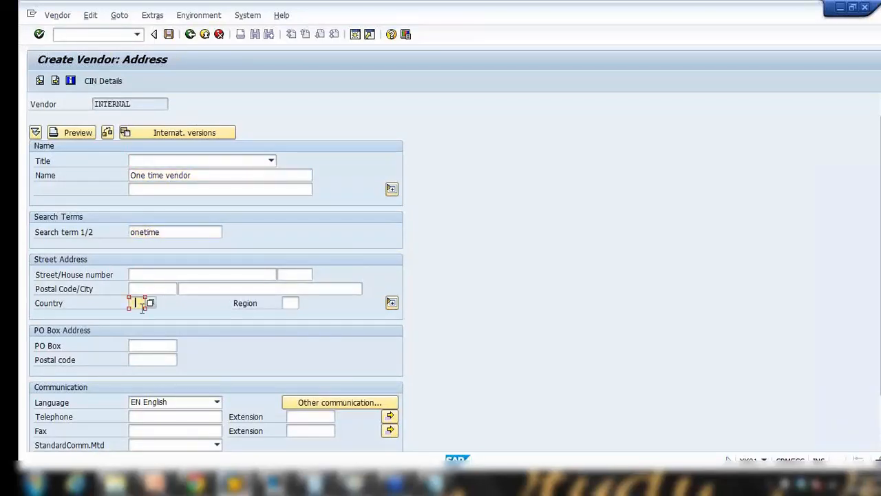
click(141, 316)
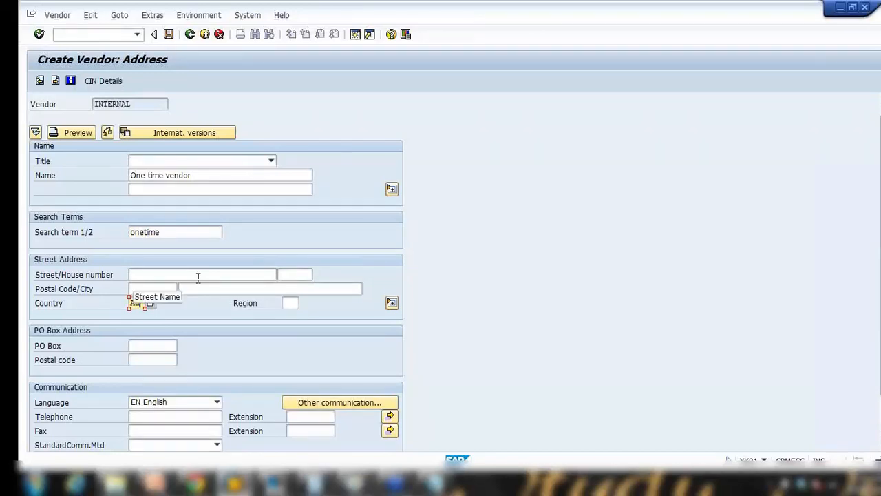
key(Return)
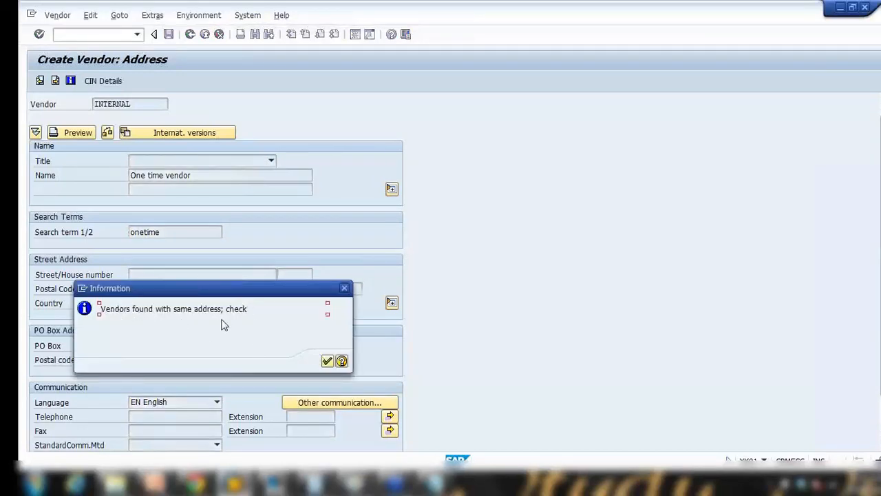
Step: Dismiss the duplicate vendor notice and list, and change the vendor name to "One time vendor1"
click(327, 360)
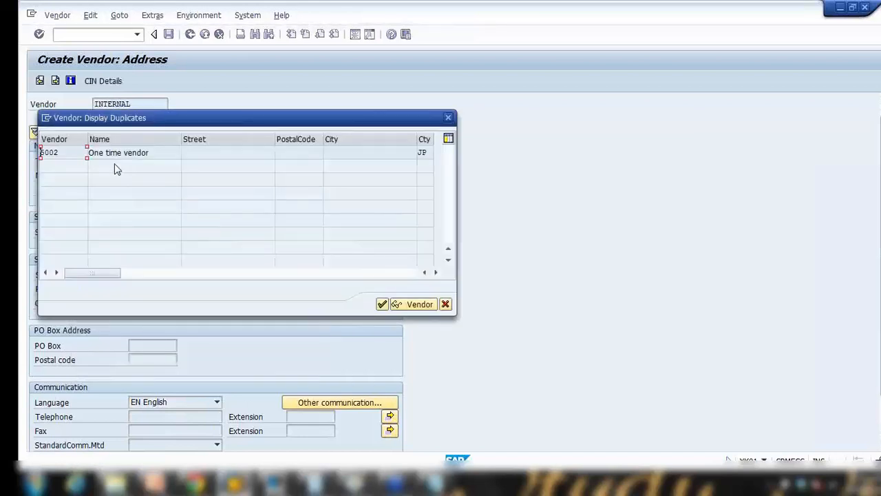
drag(160, 153, 31, 159)
click(446, 305)
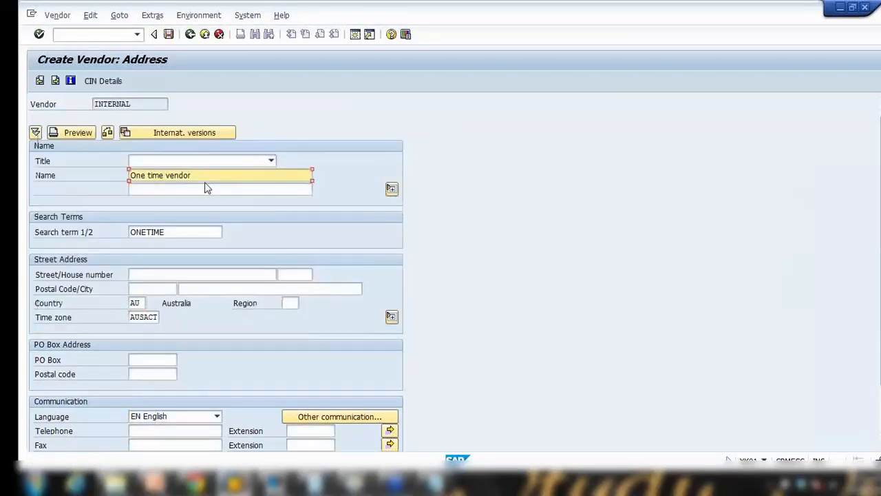
text(1)
key(Return)
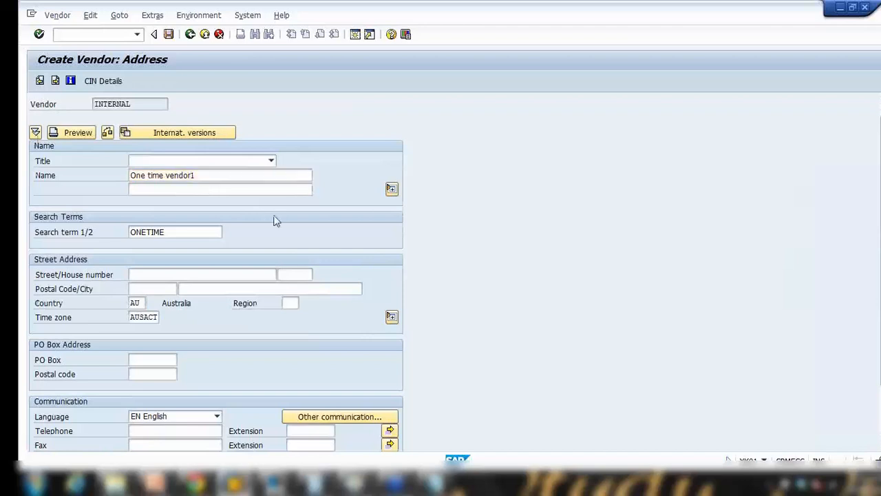
Step: Leave the alternative payee and contact persons blank, and set the reconciliation account to 160000 in the accounting information
key(Return)
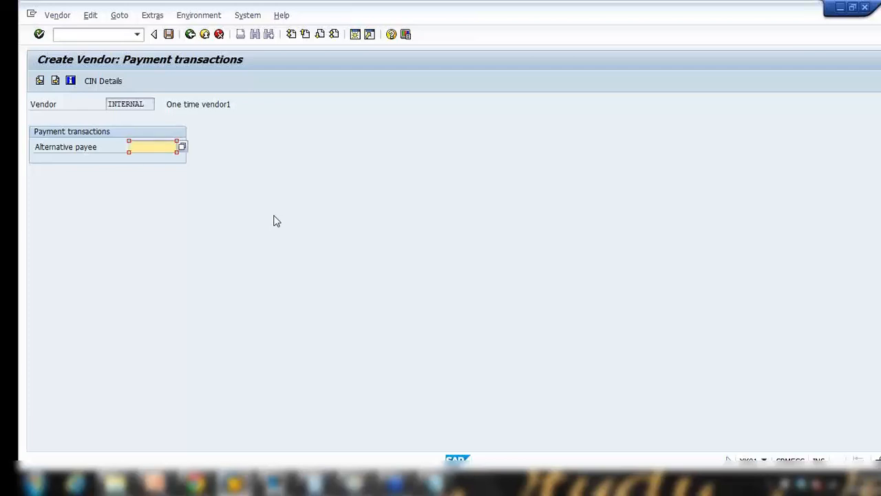
key(Return)
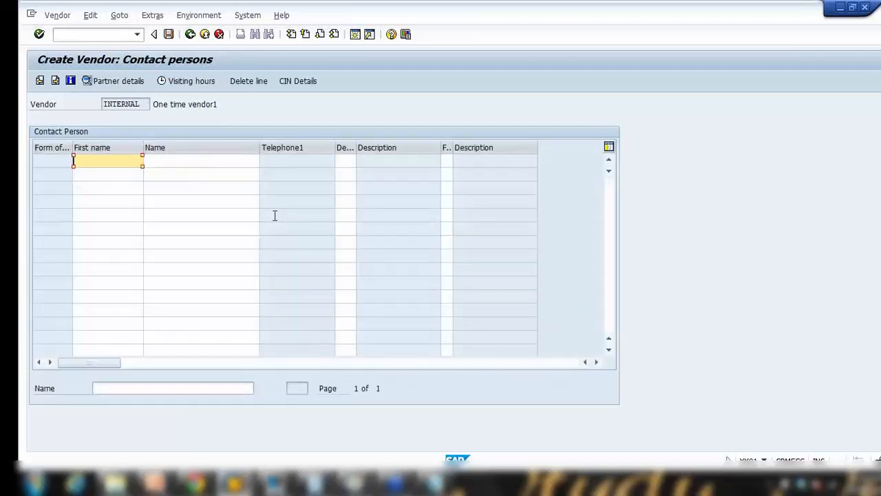
key(Return)
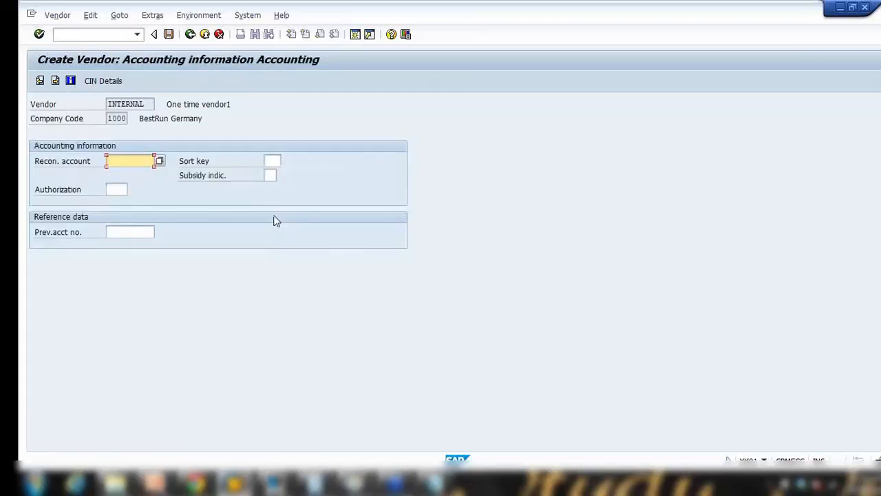
text(160000)
key(Return)
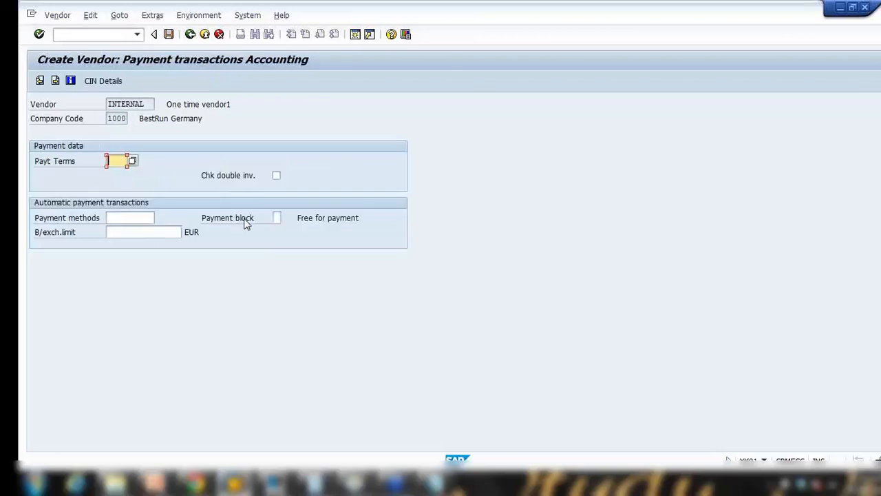
Step: Leave the payment transactions and correspondence data blank and continue to the vendor's purchasing data
key(Down)
key(Return)
key(Return)
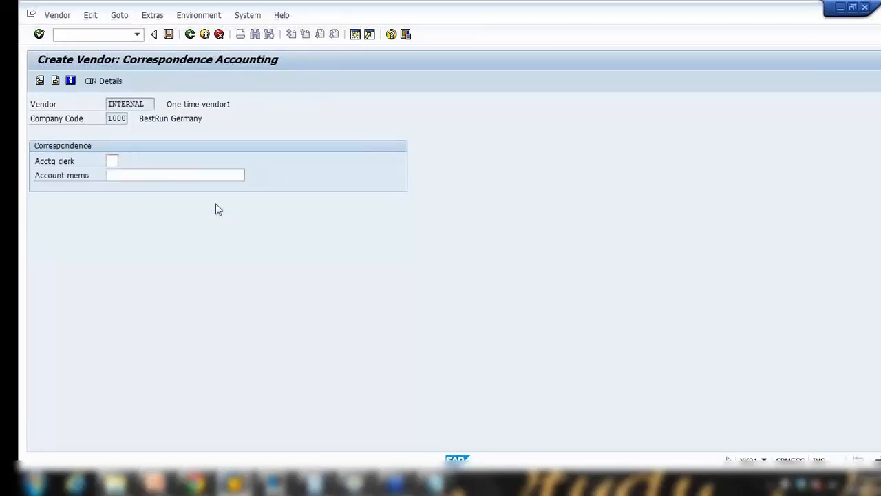
key(Return)
Step: Set the order currency to AUD, the terms of payment to 0002 and the incoterms to COD, Cash on delivery
text(aud)
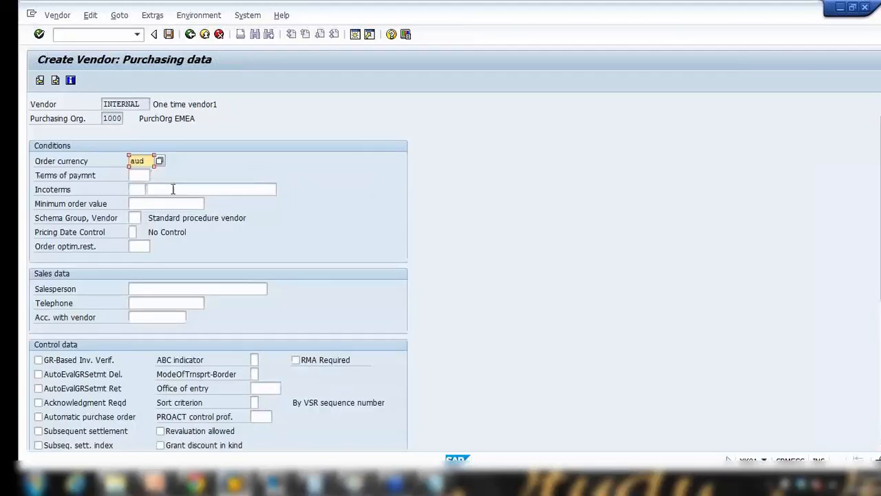
click(137, 175)
text(0002COD)
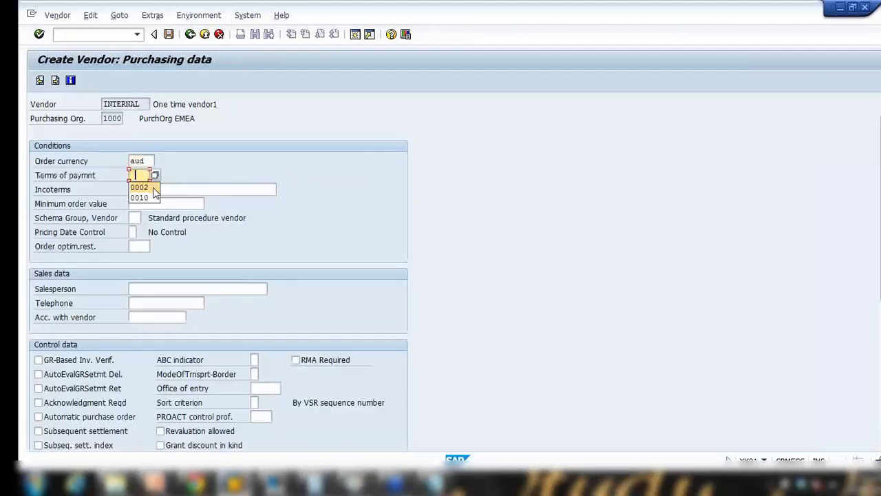
text(C)
click(179, 200)
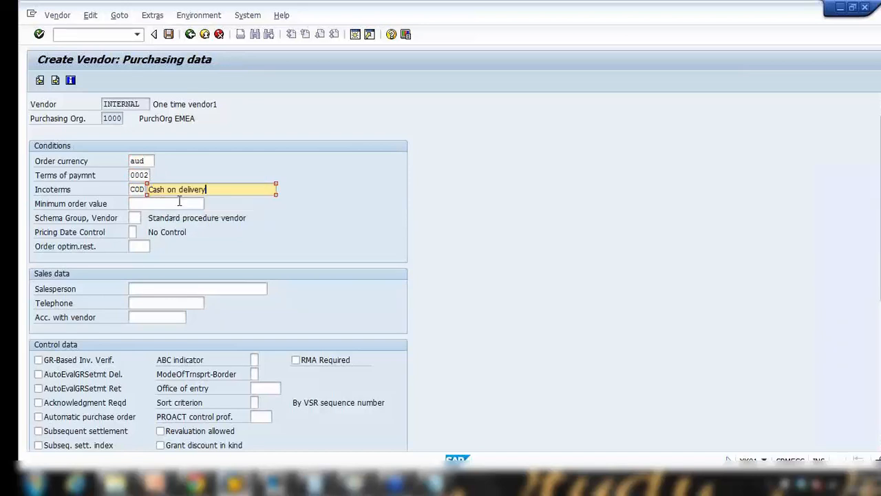
Step: Finish the last data screen and save the new vendor master record
key(Return)
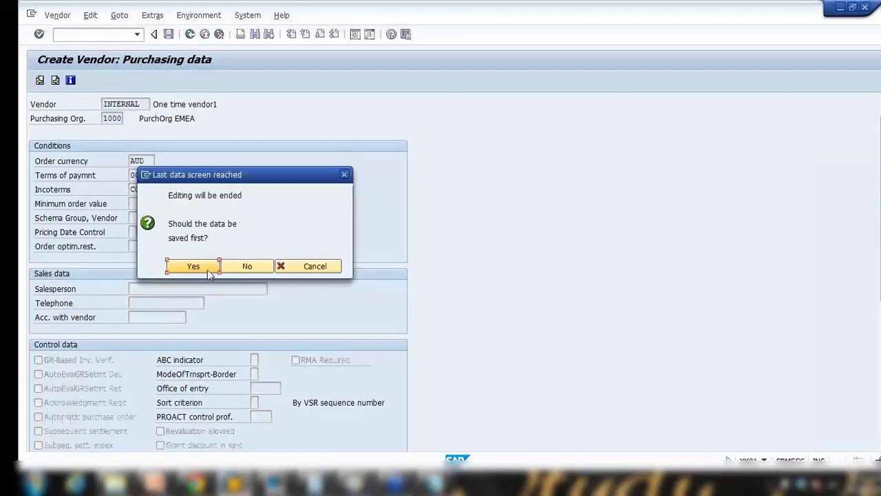
drag(306, 167, 426, 111)
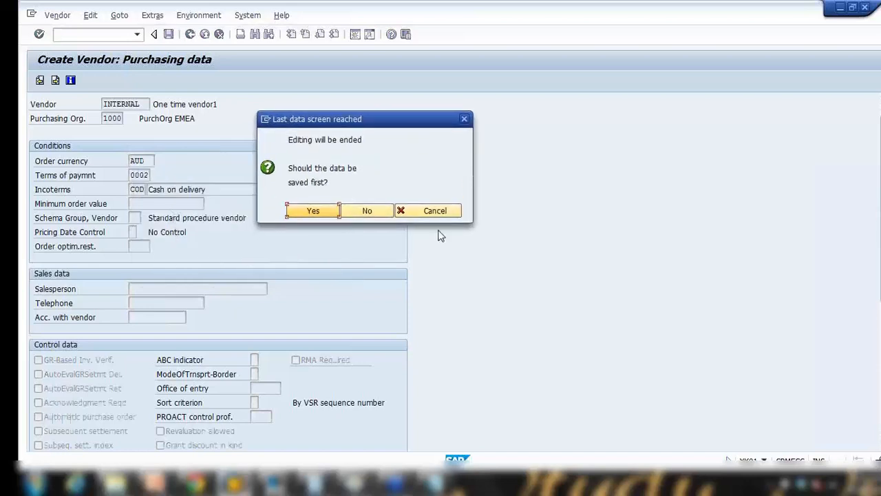
click(315, 212)
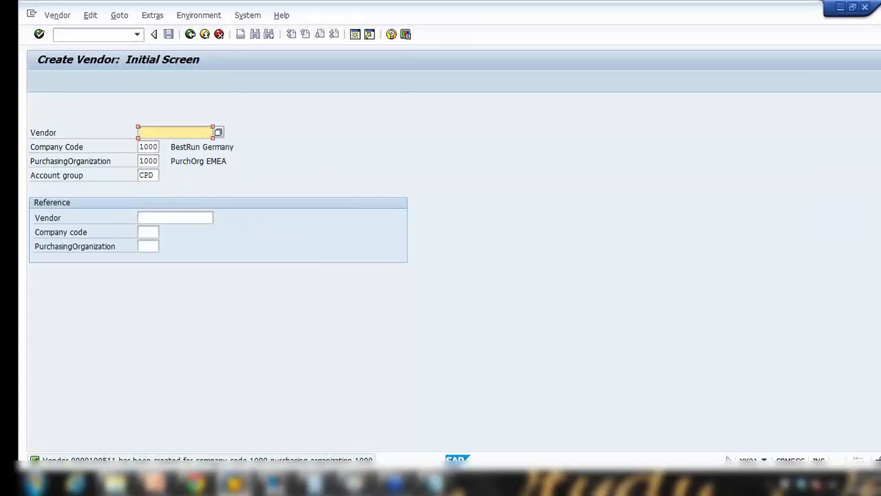
Step: Switch to Notepad, update the one-time vendor's number to that of the newly created vendor, and return to SAP
click(434, 484)
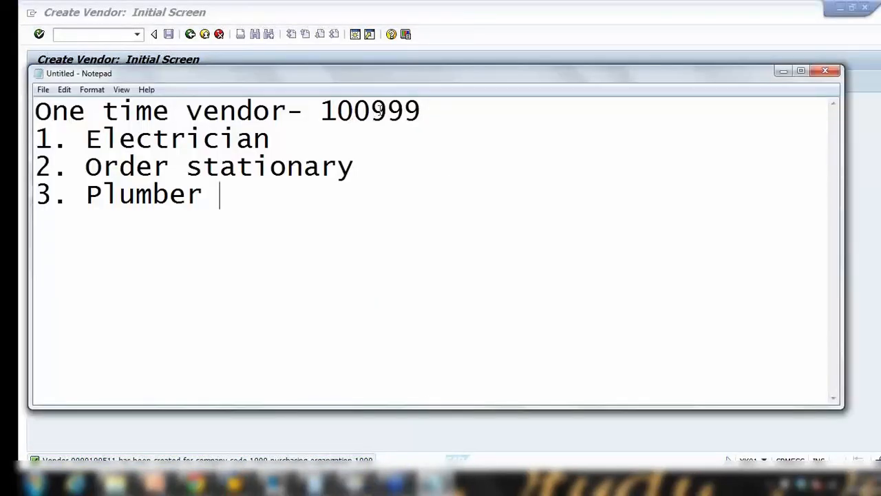
drag(380, 110, 463, 117)
key(BackSpace)
key(BackSpace)
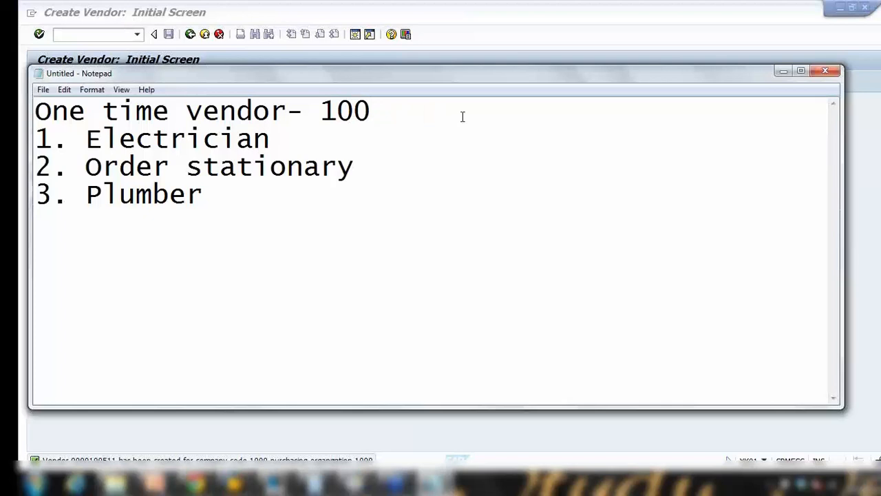
text(511)
drag(321, 110, 422, 112)
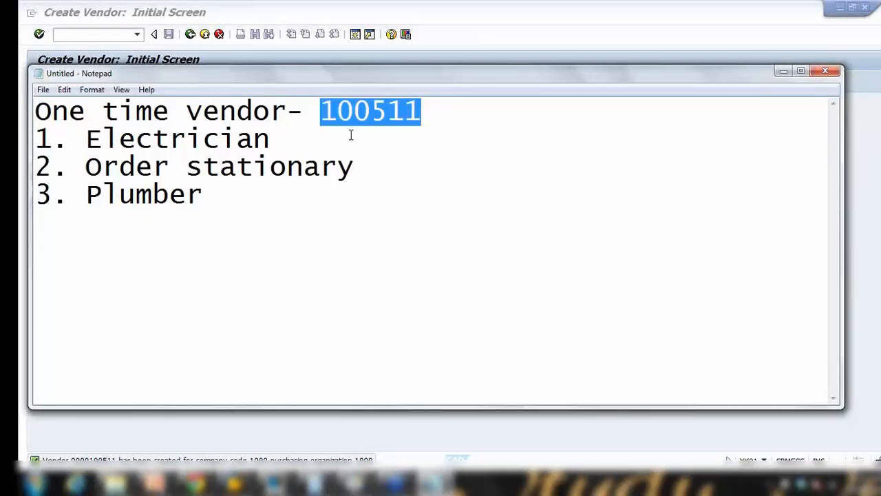
drag(325, 114, 422, 113)
click(486, 38)
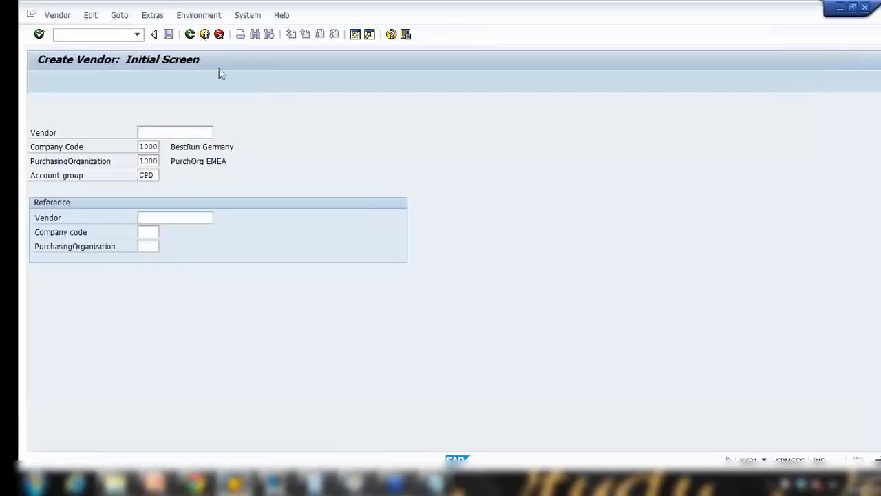
Step: Leave vendor creation and start a new purchase order with transaction ME21N
key(F3)
click(77, 39)
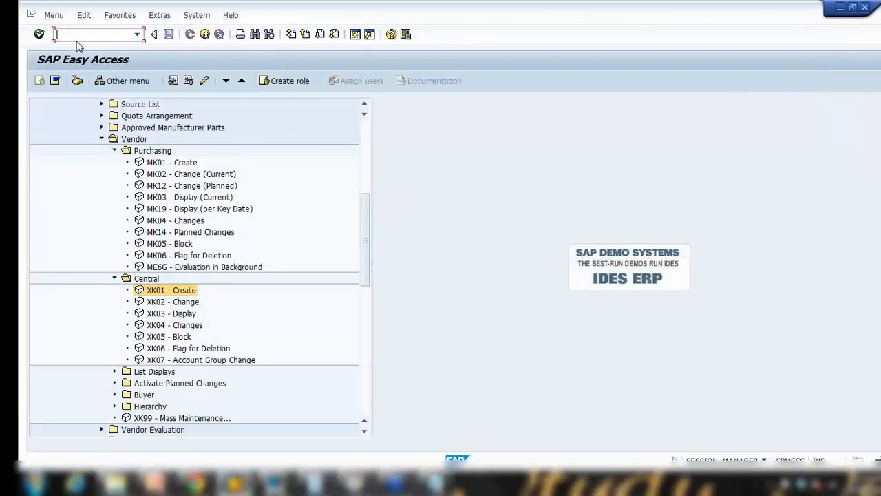
text(me21n)
key(Return)
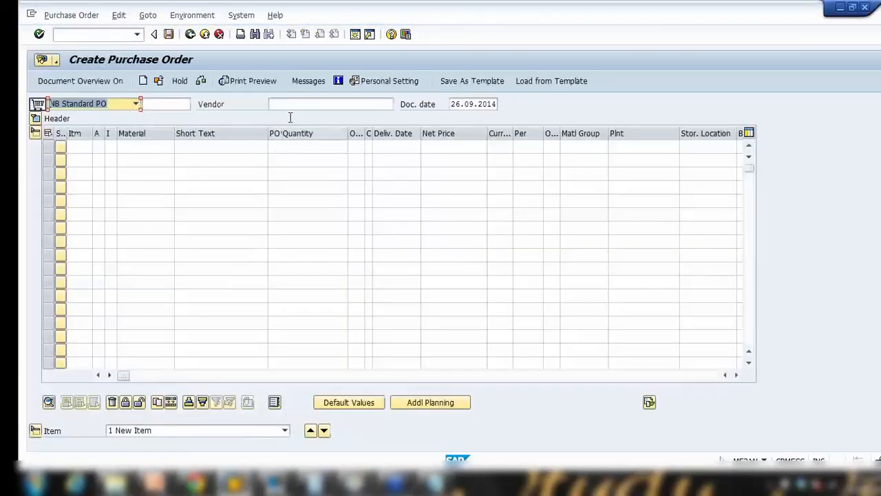
Step: Enter the new one-time vendor's number as the vendor of the standard purchase order and confirm it
click(293, 104)
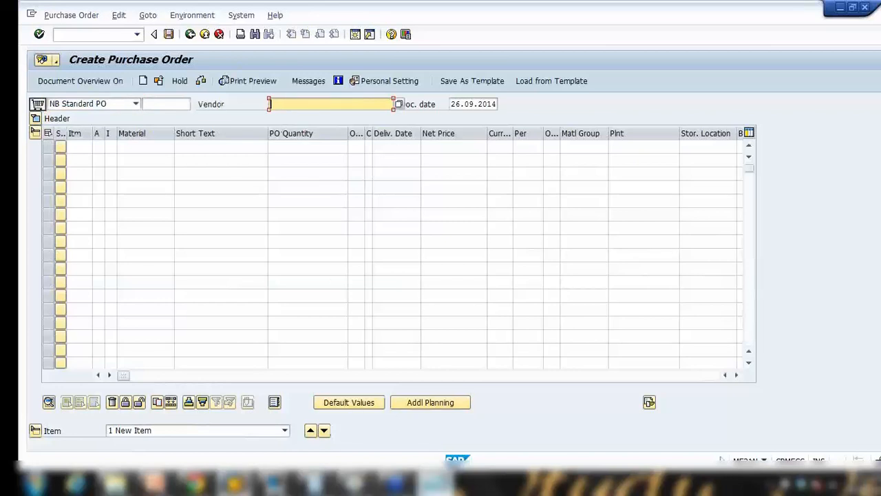
click(435, 483)
click(435, 483)
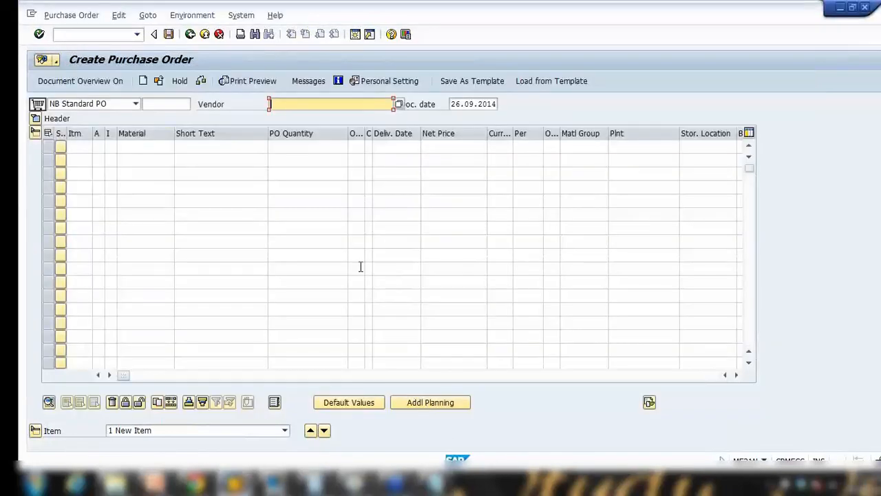
text(100511)
key(Return)
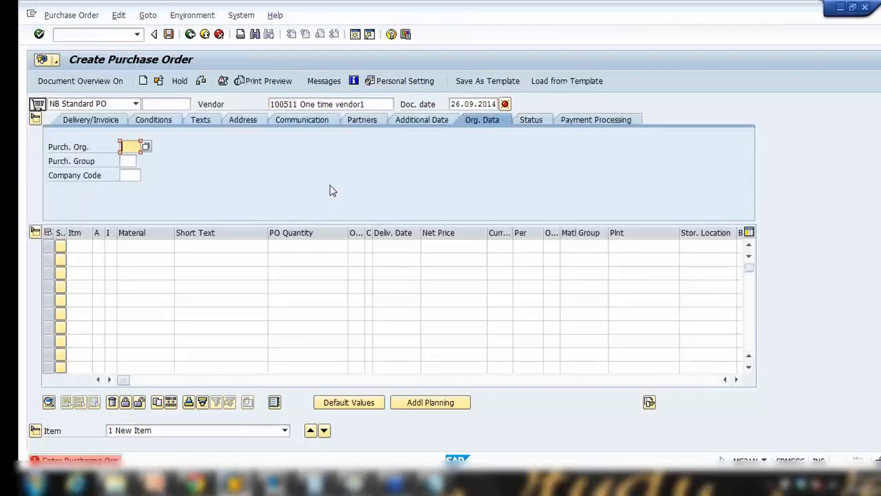
Step: Set the purchase order's purchasing organization to 1000, purchasing group to 000 and company code to 1000
text(1000)
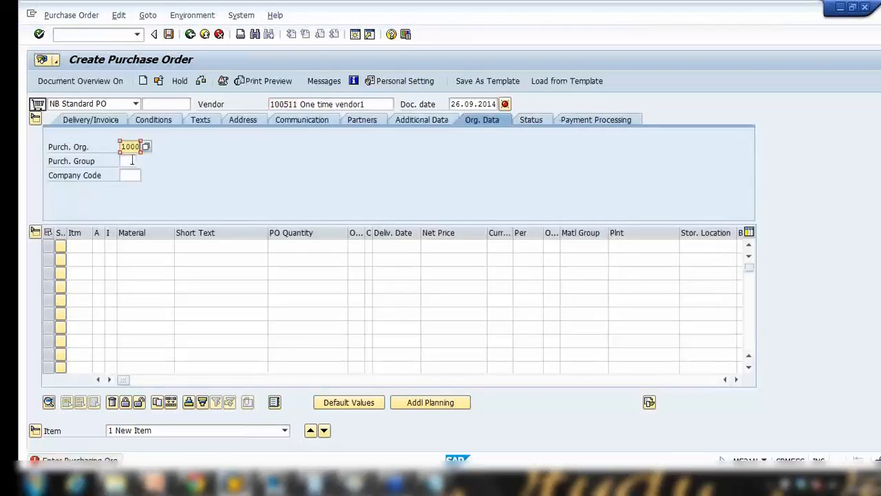
key(Tab)
text(000)
key(Tab)
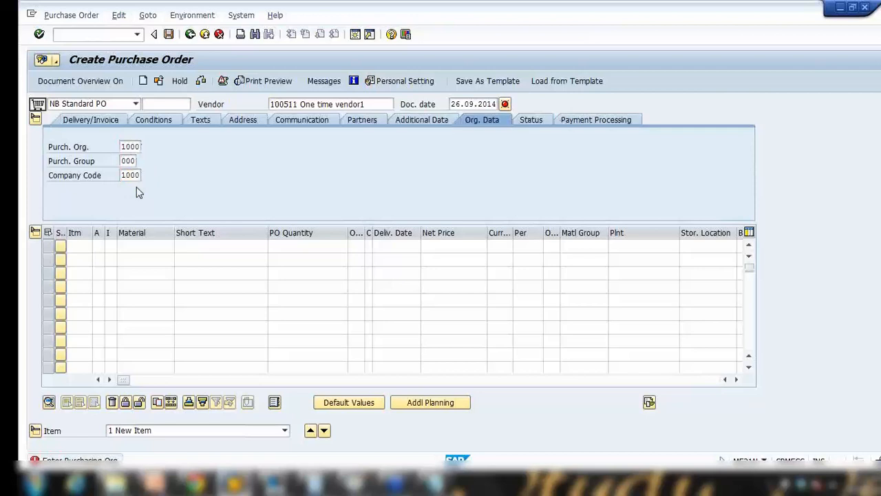
key(Return)
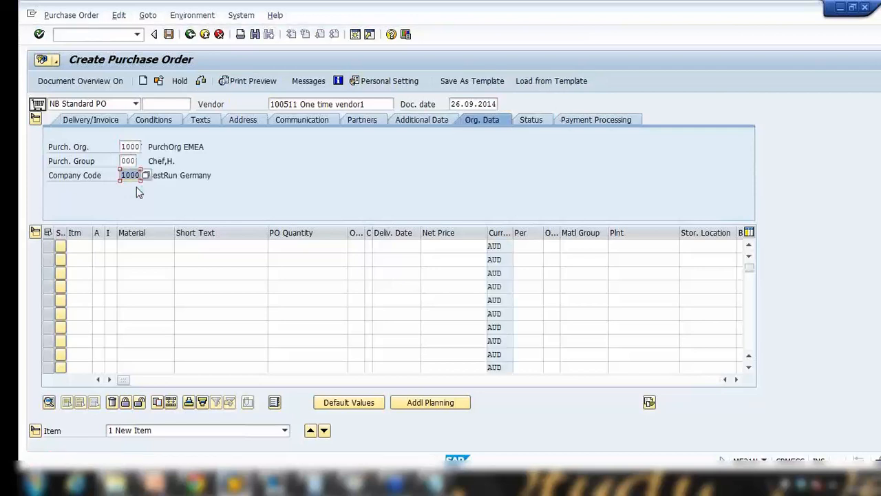
Step: Enter a first order item for material abc123 with quantity 100 and plant 1000, and confirm it
click(144, 247)
click(141, 256)
click(300, 252)
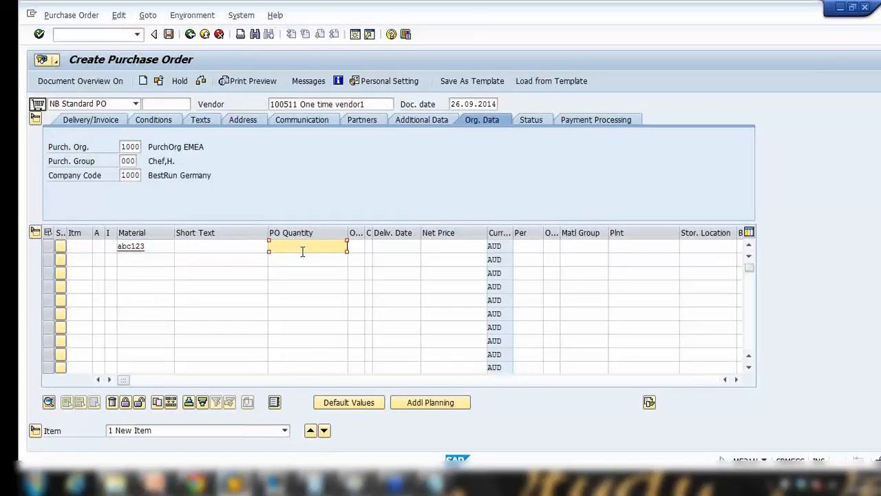
text(100)
click(631, 248)
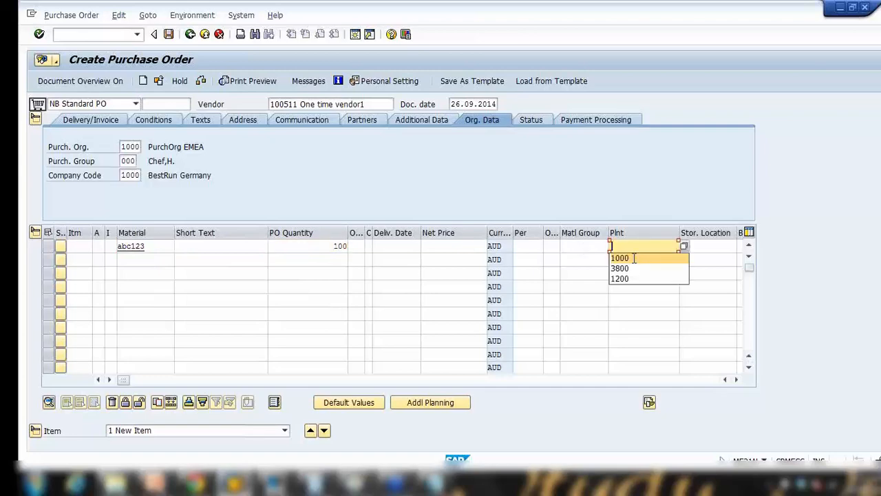
click(634, 258)
click(155, 247)
drag(105, 249, 79, 243)
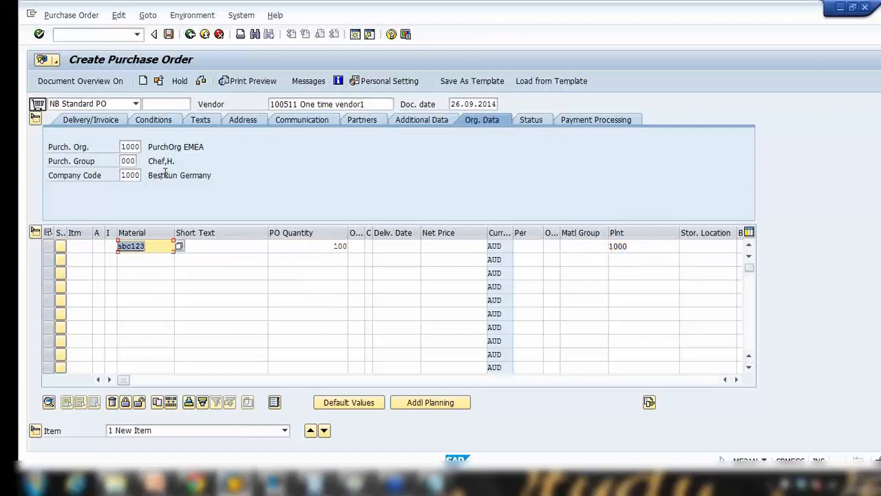
key(Return)
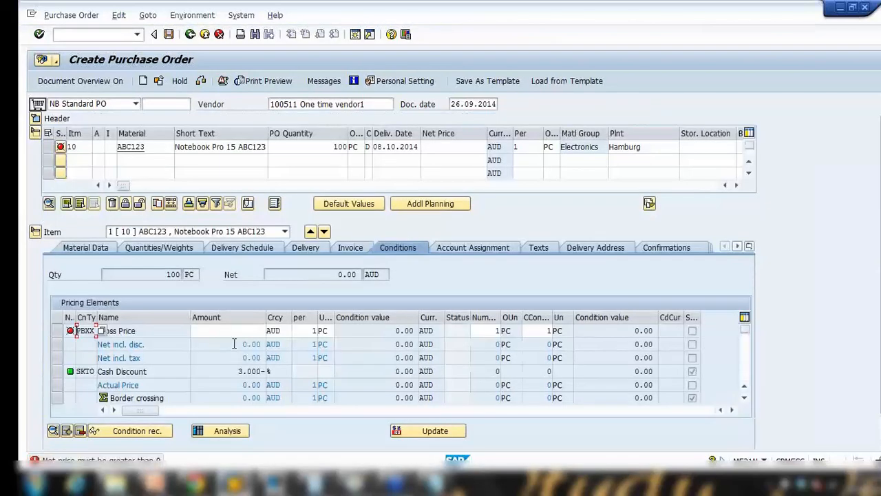
Step: Set the gross price of the ABC123 item to 33 AUD in its pricing conditions
click(232, 333)
text(33)
key(Return)
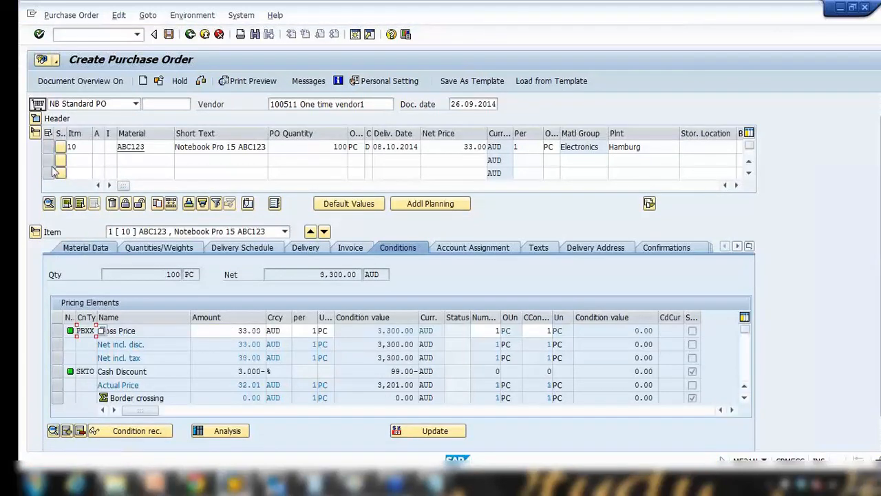
Step: Check the purchase order for errors, read the message list and close it
click(202, 82)
click(201, 82)
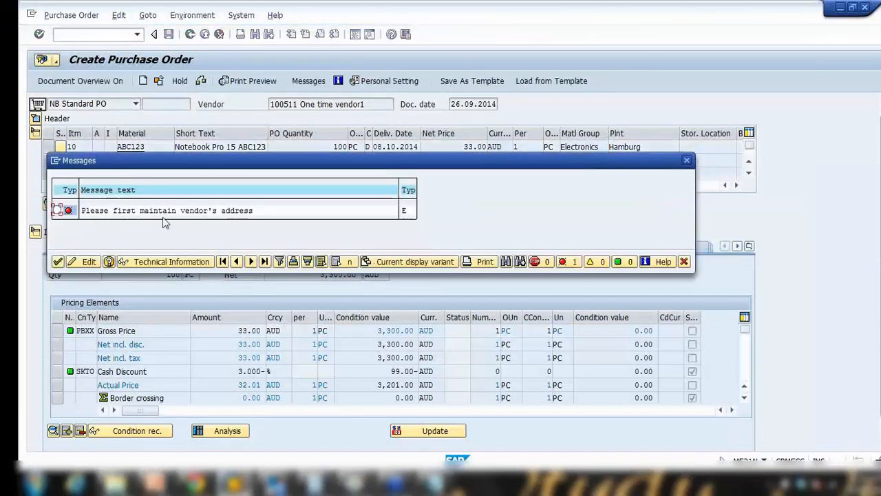
click(112, 210)
click(683, 262)
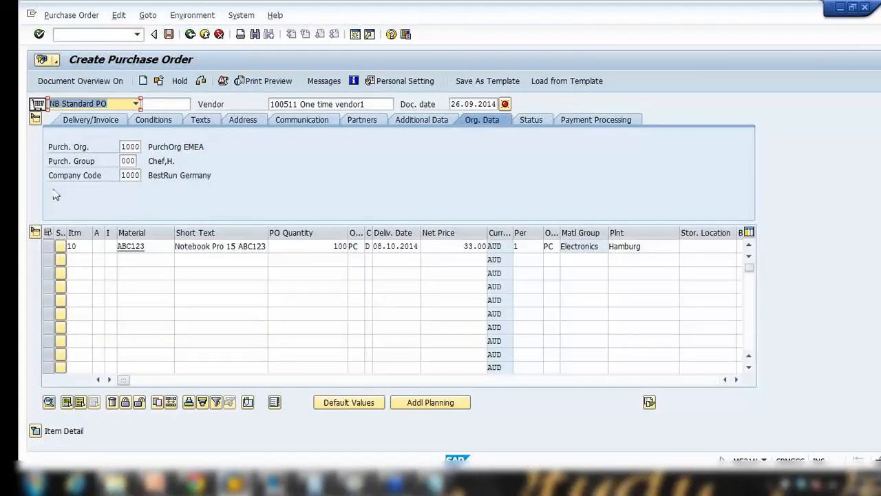
Step: In the purchase order's header address, enter the vendor name "PLumbing ABC ltd" and the street and house number
click(243, 120)
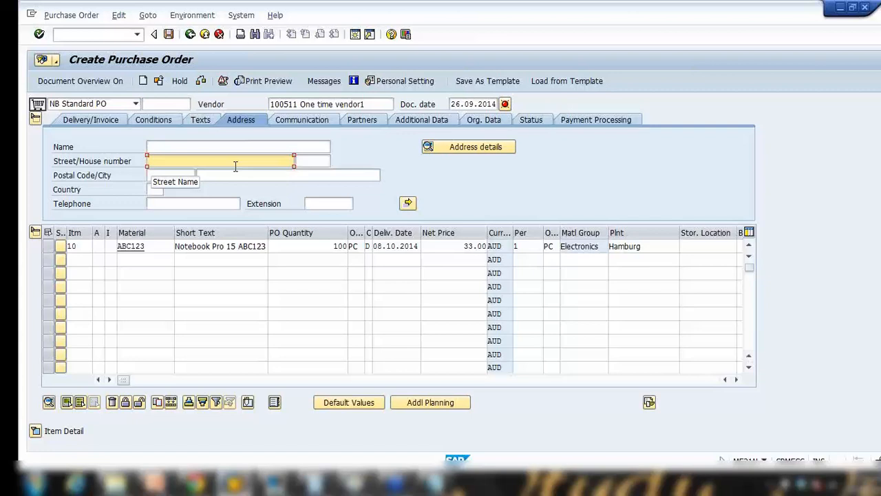
click(161, 147)
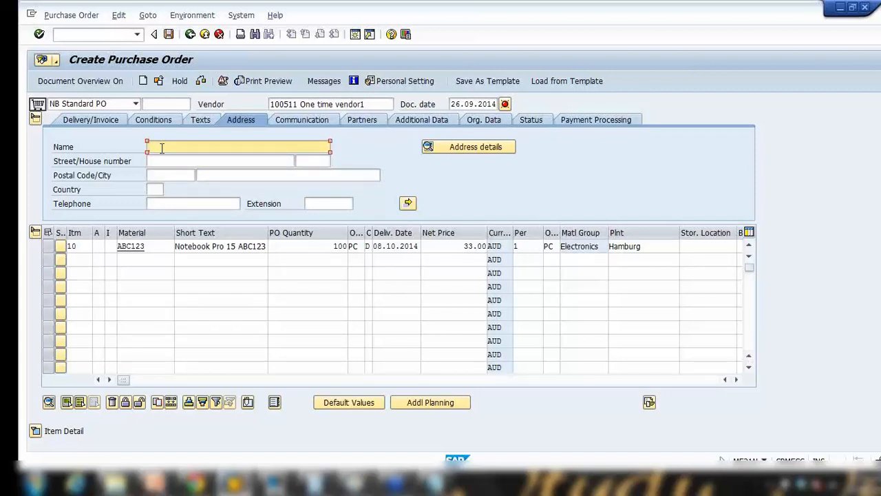
text(PLumbing ABC ltd)
click(168, 162)
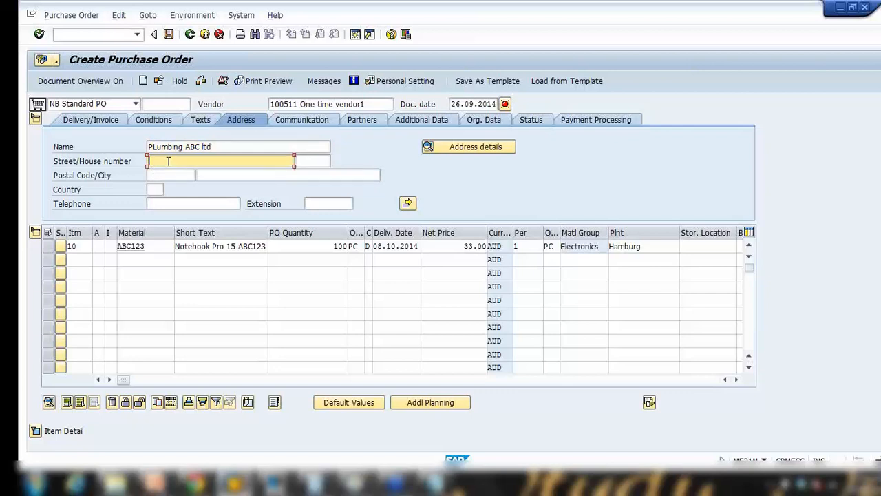
text(S)
text(CoC street)
key(Tab)
text(100)
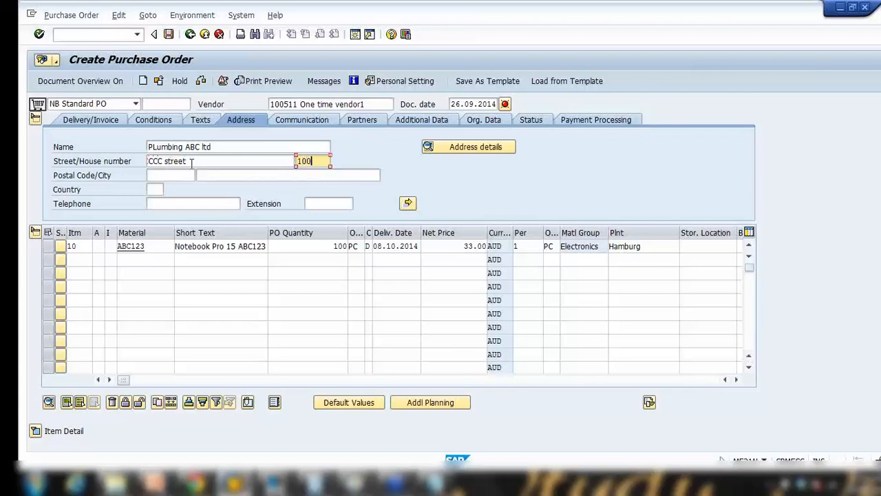
Step: Complete the vendor's header address with postal code, city, country Au and telephone number, and save the purchase order on leaving it
click(166, 175)
text(300)
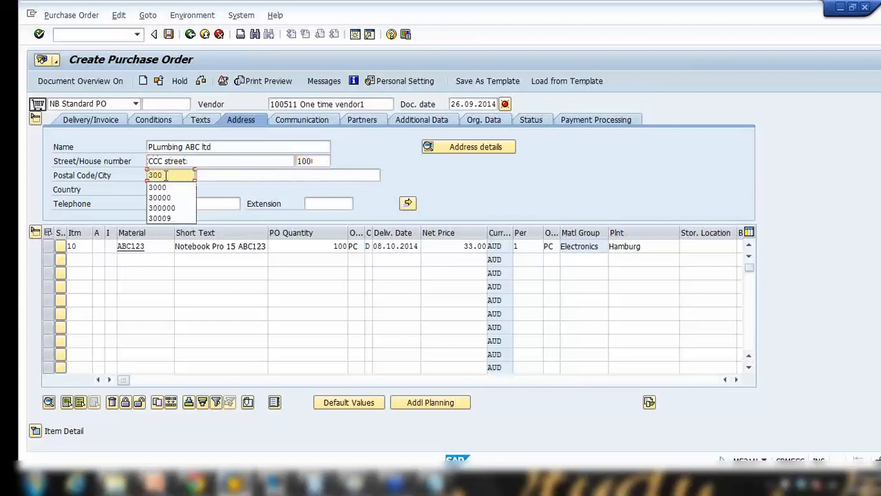
click(164, 187)
click(224, 177)
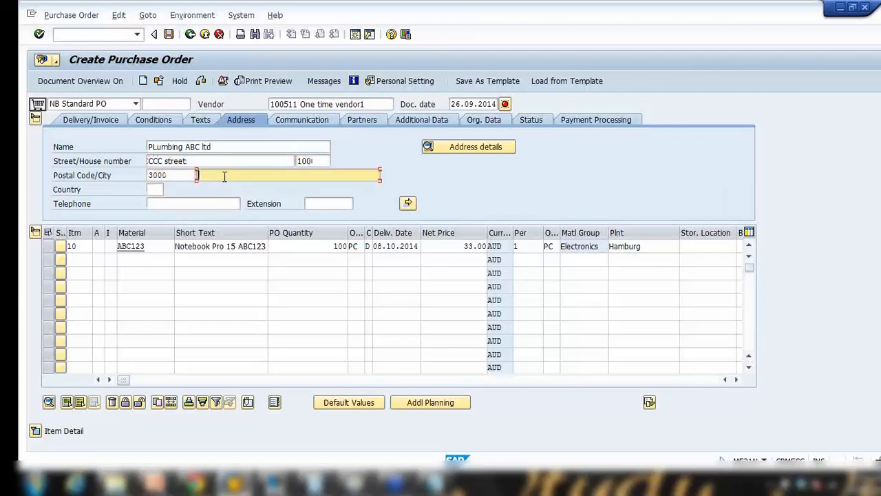
text(Melbourne)
click(158, 190)
text(Au)
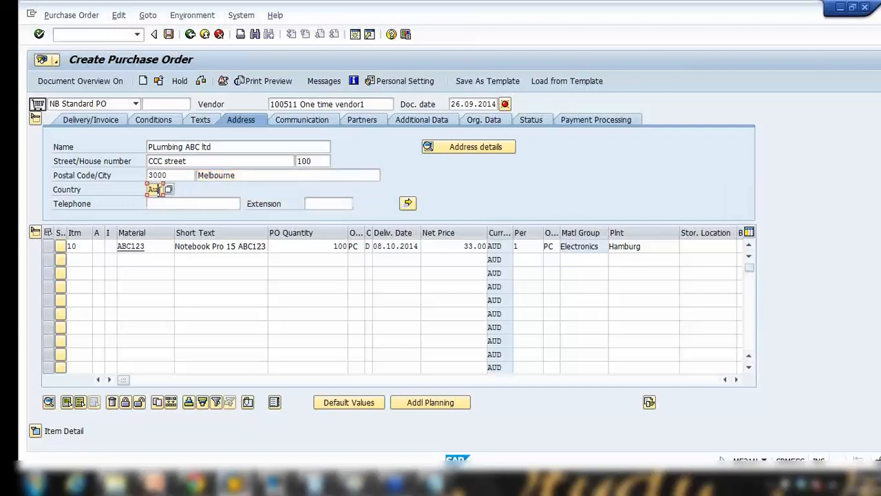
click(164, 203)
text(24234)
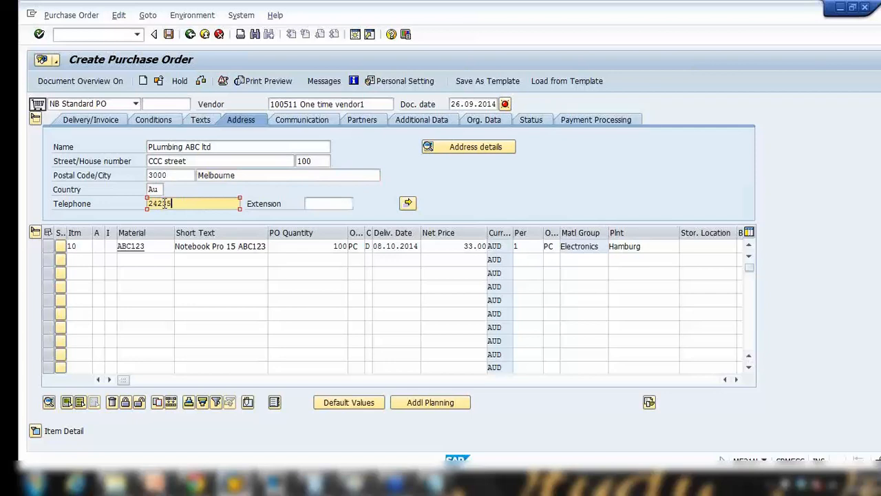
key(F3)
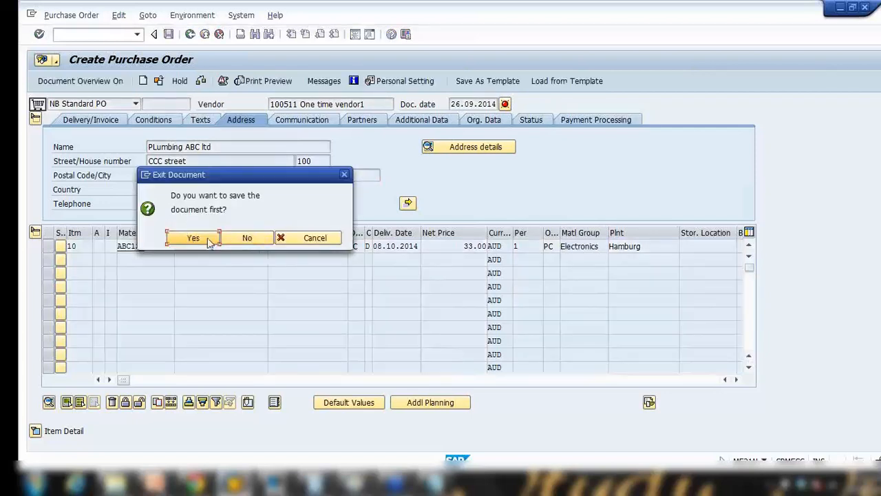
click(206, 240)
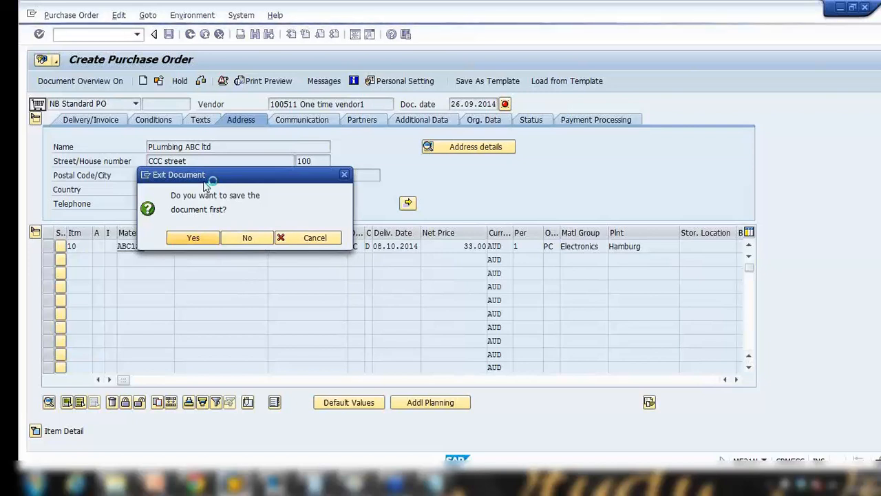
Step: Highlight the one-time vendor number in the Notepad notes, and present the One Time Vendor slide full screen in PowerPoint
click(435, 484)
click(305, 145)
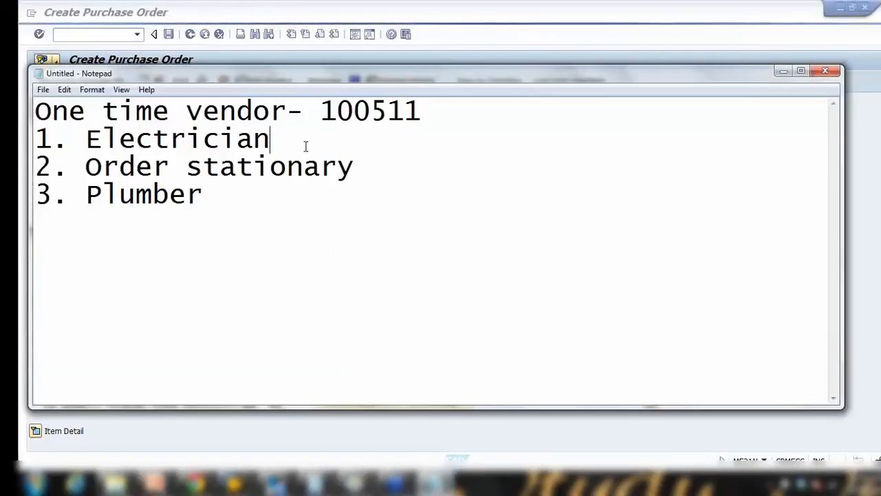
drag(105, 108, 421, 110)
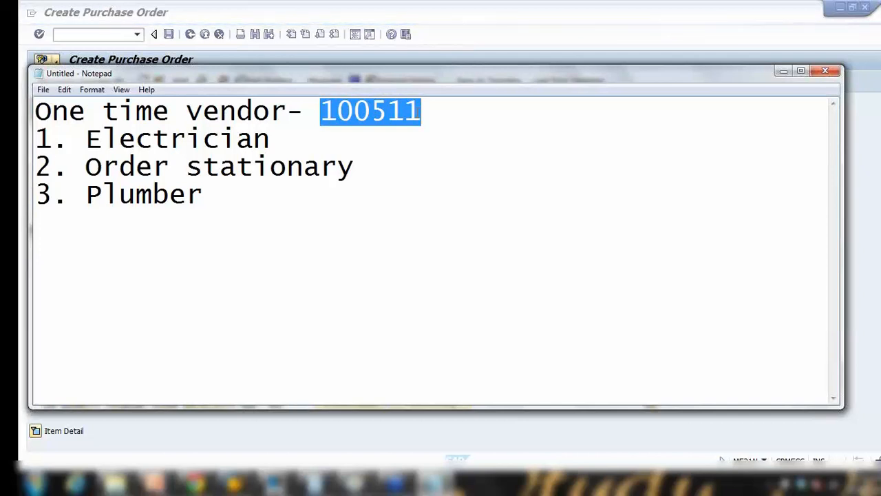
click(784, 71)
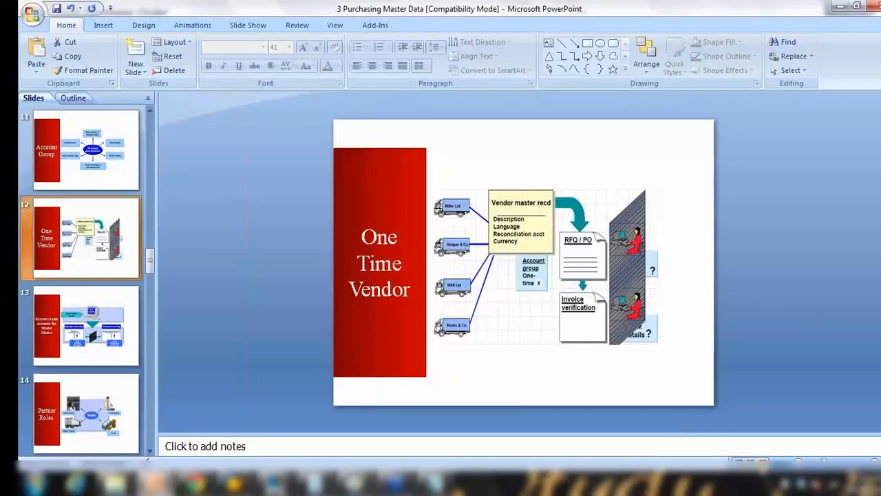
click(762, 469)
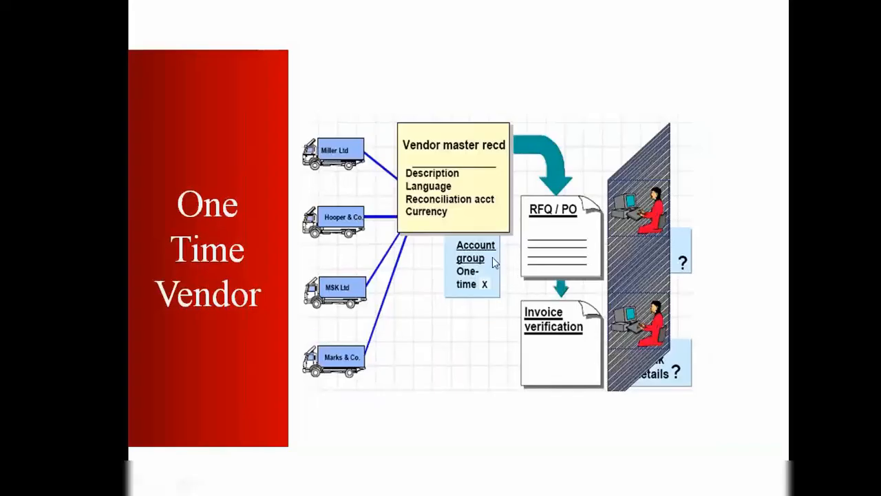
key(Escape)
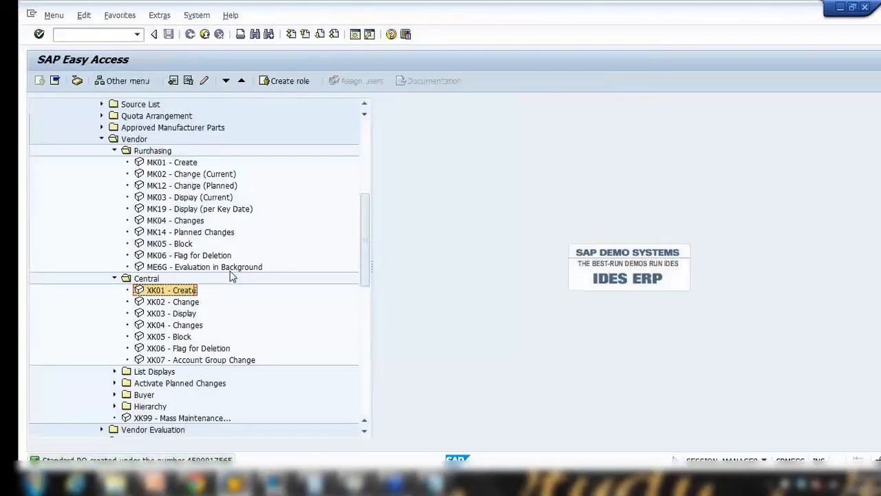
Step: Back in SAP, open the details of the purchase order creation message and select the order number
click(198, 482)
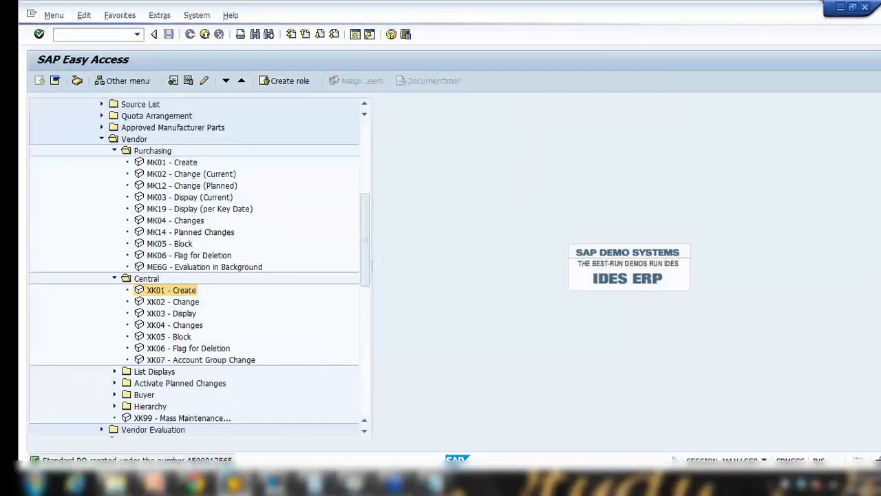
double_click(224, 460)
double_click(428, 165)
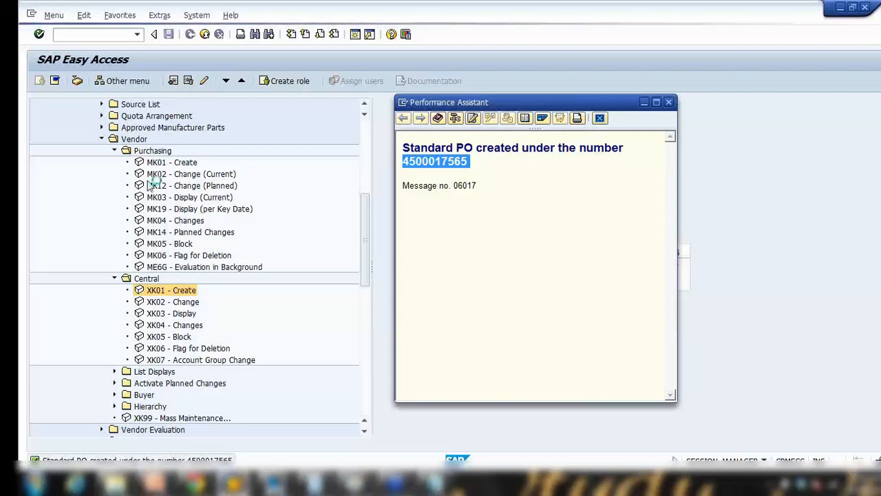
Step: Start a new purchase order with transaction me21n and choose the regular vendor Study Nest Vendor New
click(103, 39)
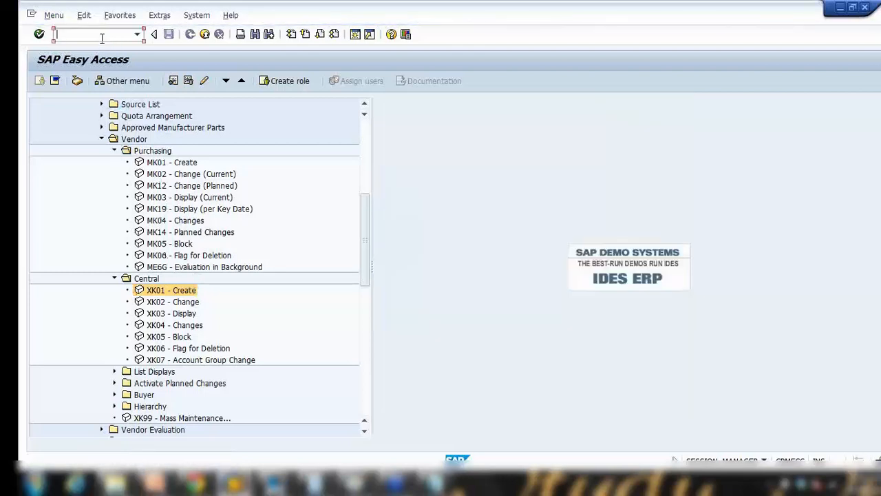
text(me21n)
key(Return)
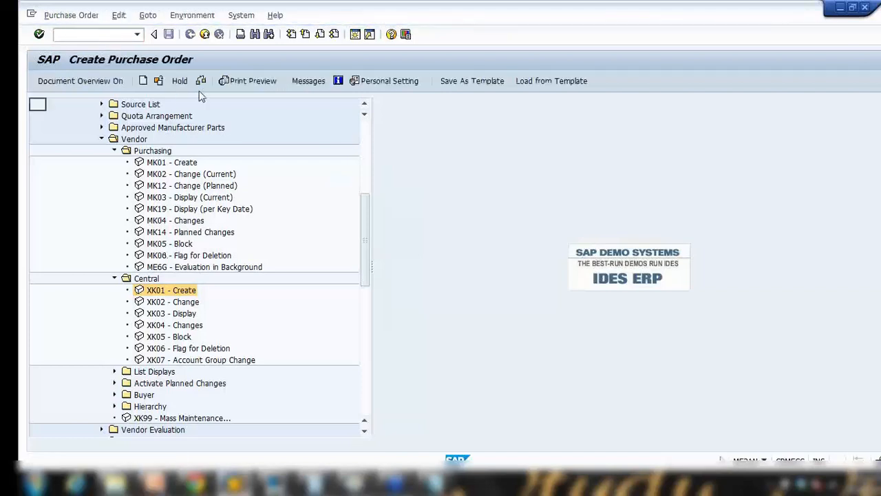
click(289, 104)
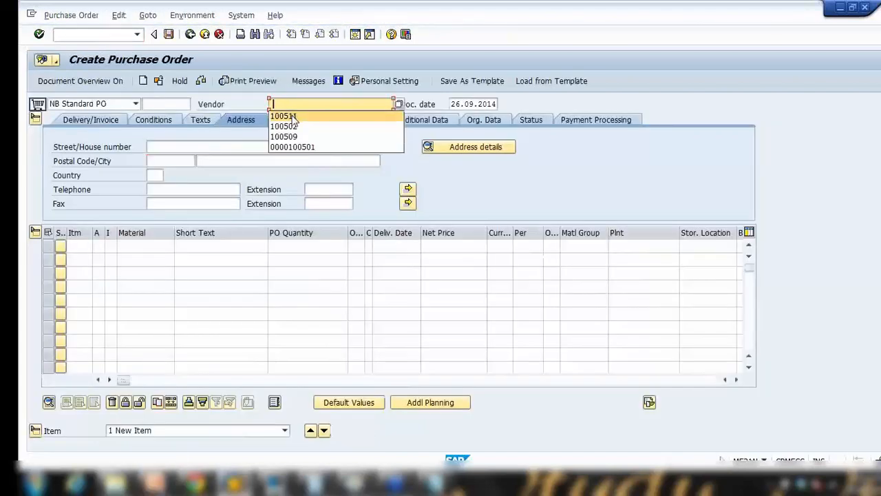
click(288, 126)
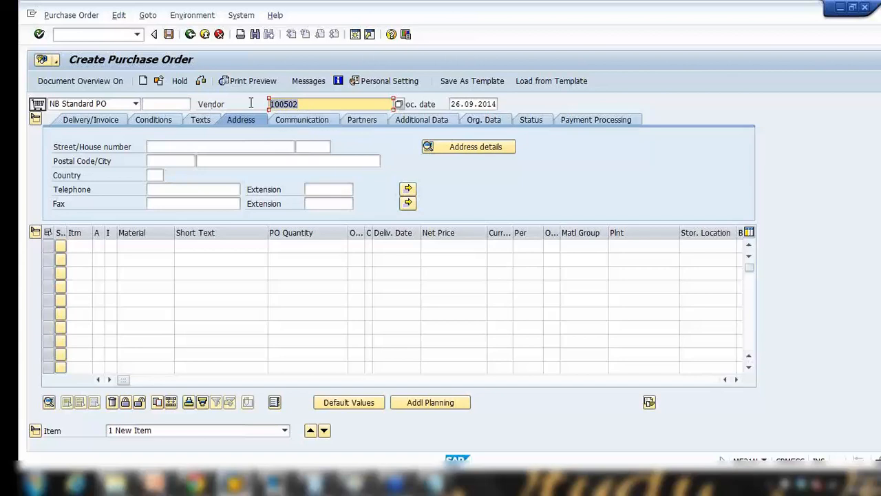
key(Return)
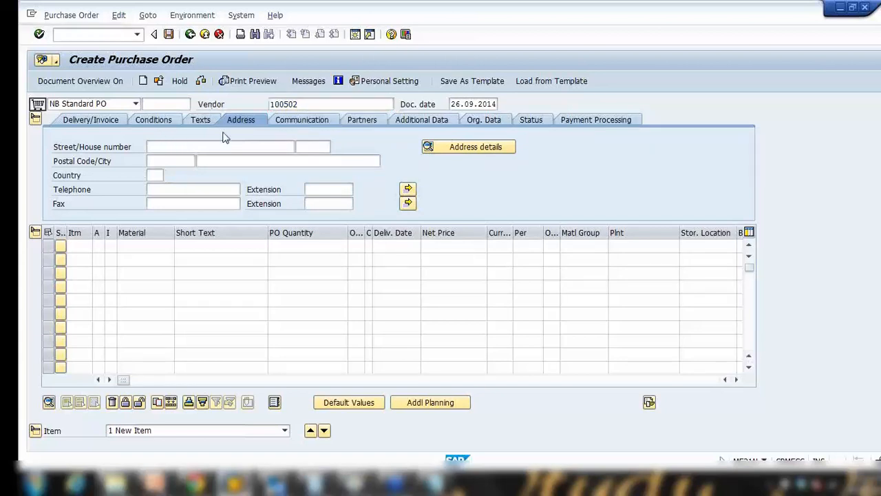
Step: Enter purchasing organization 1000, purchasing group 000 and company code 1000, and display the vendor's header address
click(131, 158)
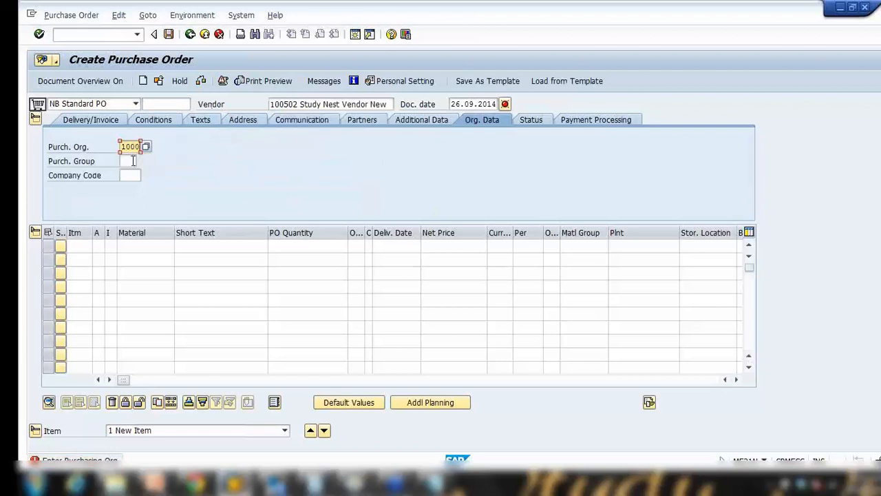
click(133, 161)
click(134, 176)
click(133, 176)
click(138, 190)
key(Return)
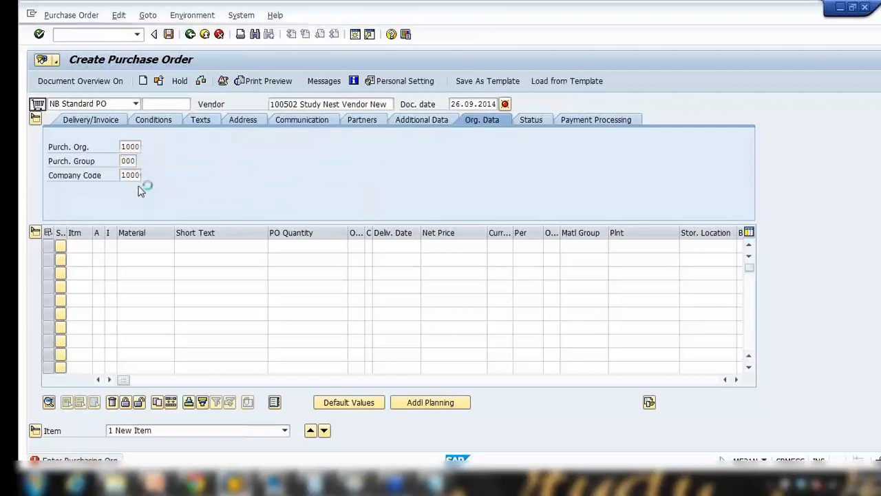
click(247, 121)
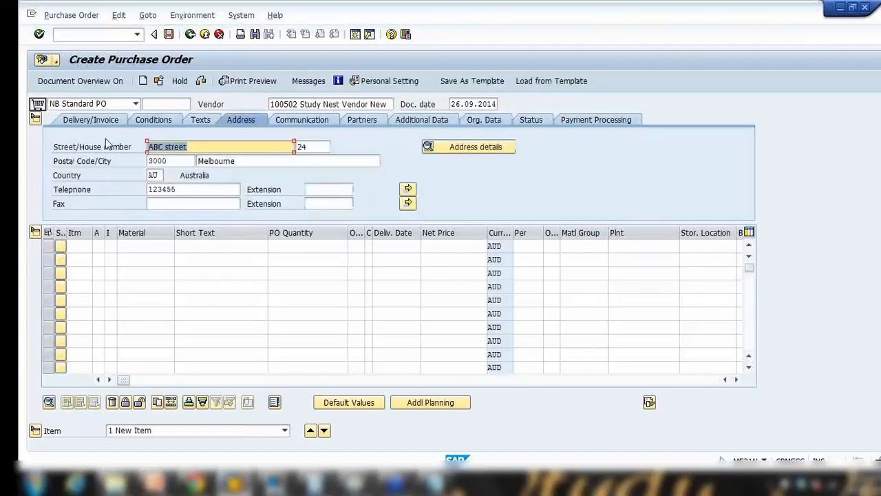
Step: Replace the purchase order's vendor with the one-time vendor One time vendor1
drag(270, 104, 392, 104)
text(100511)
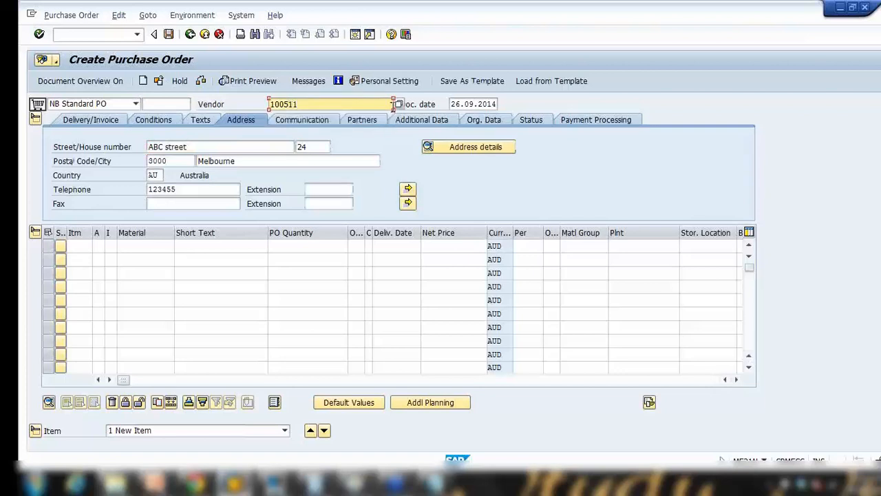
key(Return)
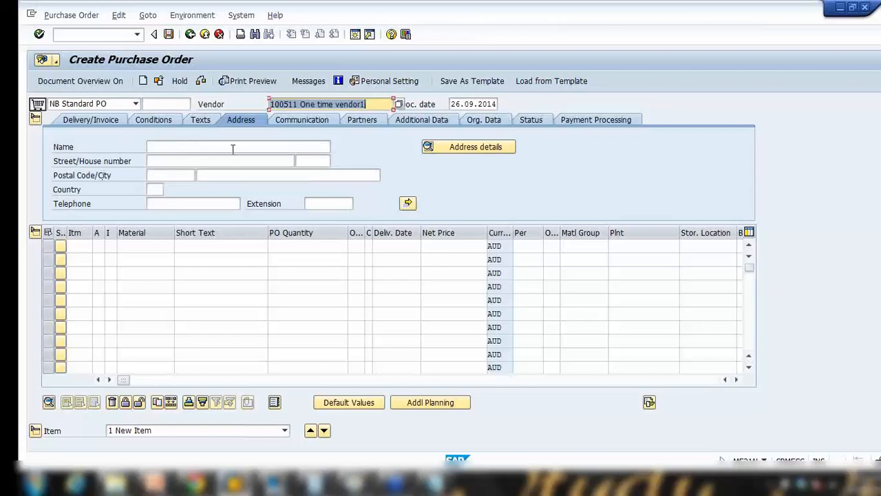
Step: Switch to PowerPoint and present the One Time Vendor slide full screen
click(163, 484)
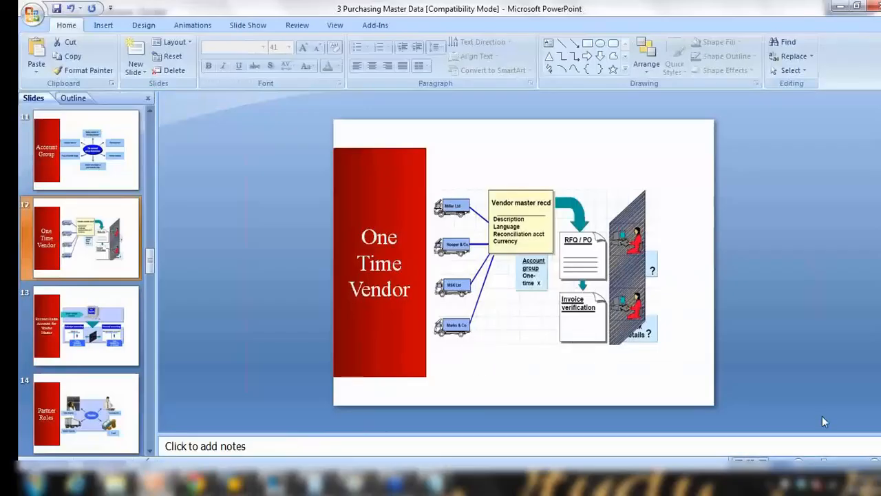
click(781, 462)
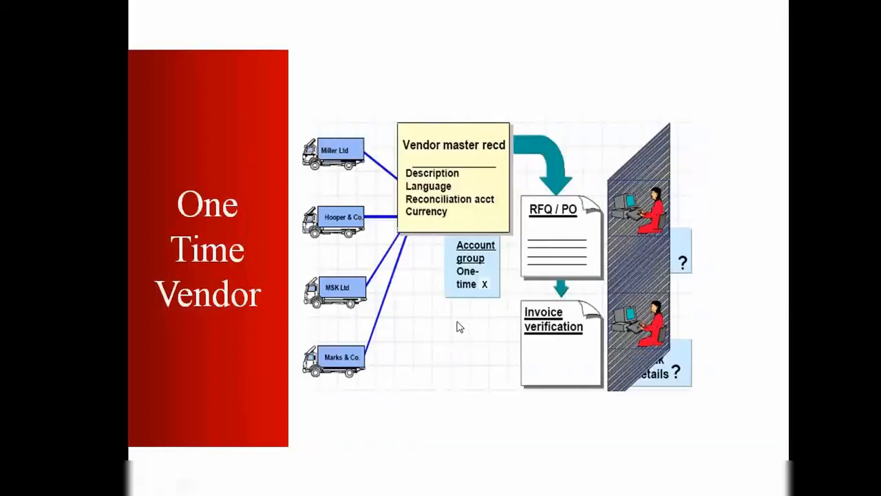